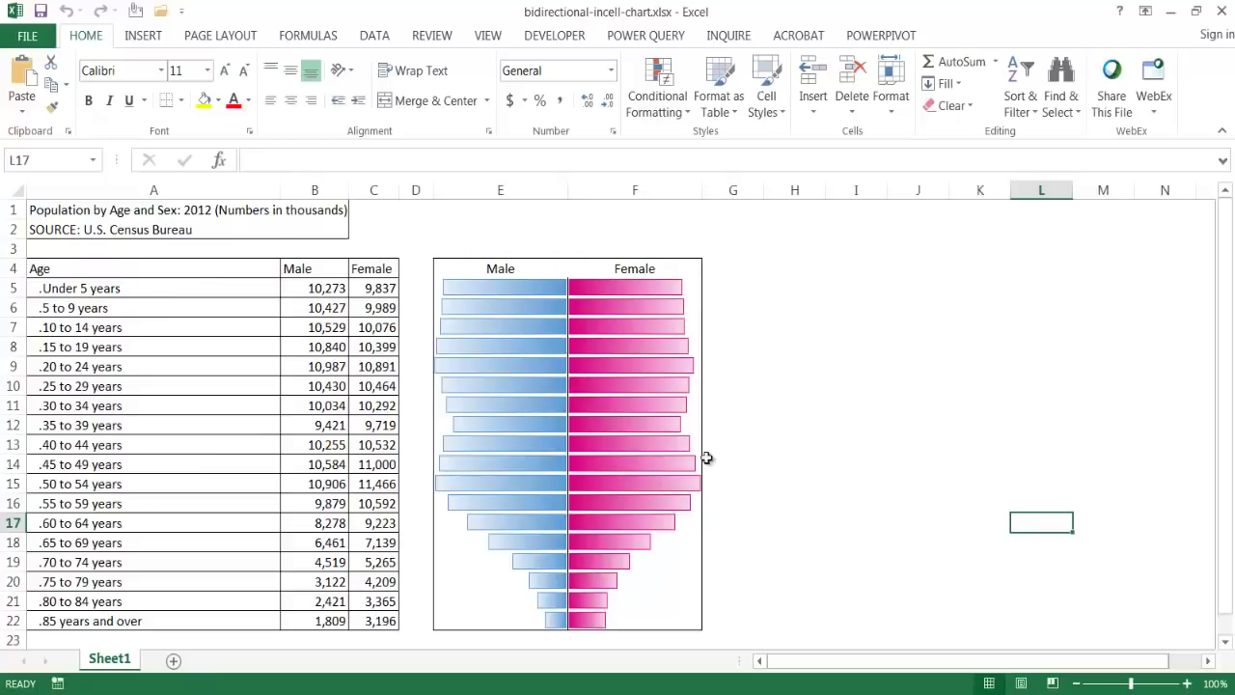
Examine the formulas behind the male bars in column E and the Female header of the finished chart
left_click(518, 288)
left_click(511, 309)
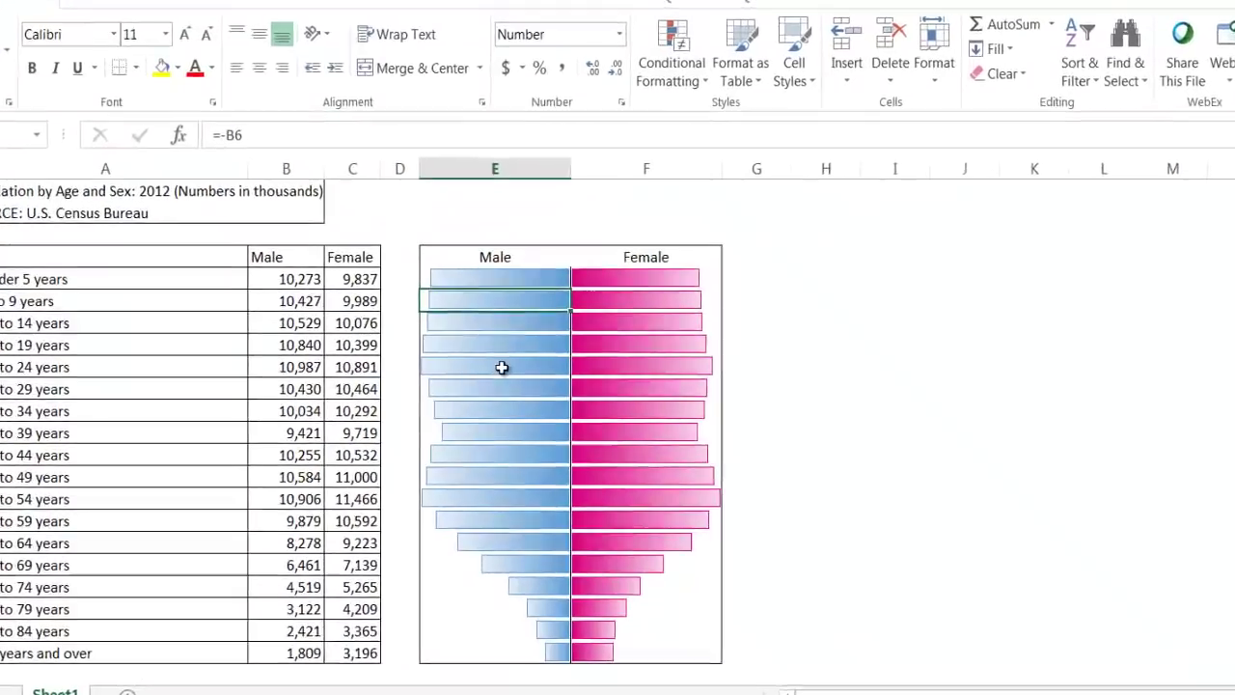
left_click(500, 367)
left_click(498, 386)
left_click(499, 441)
left_click(476, 550)
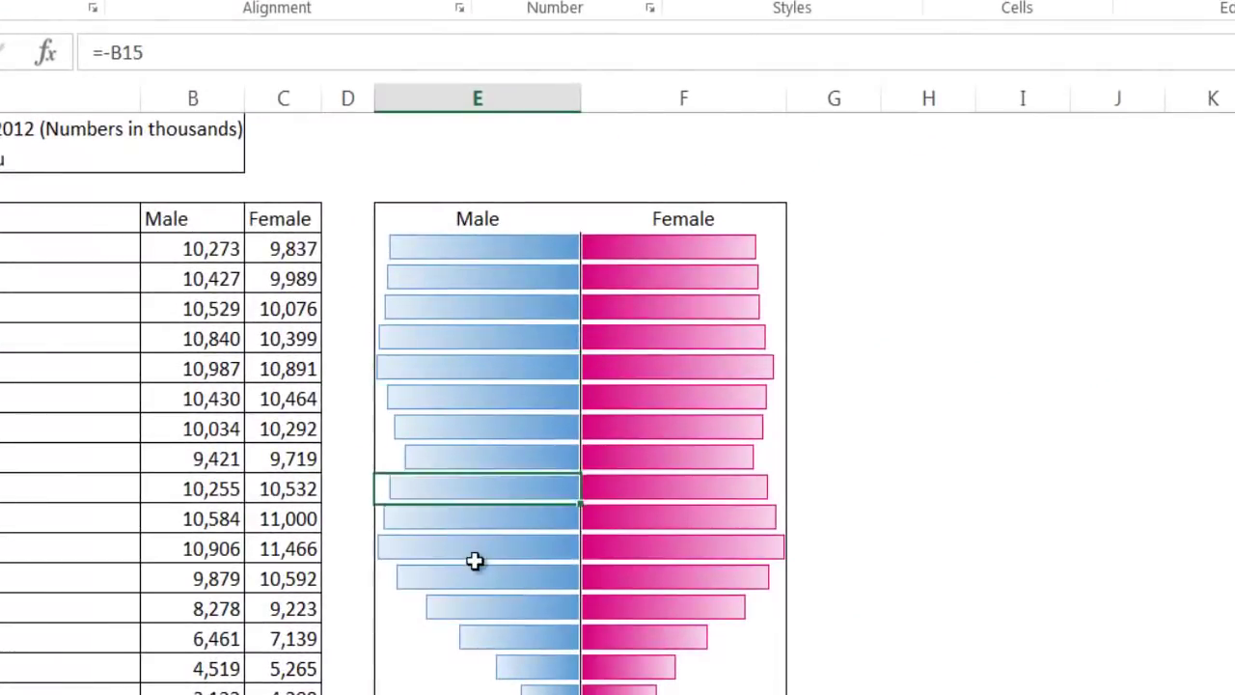
left_click(473, 610)
left_click(471, 687)
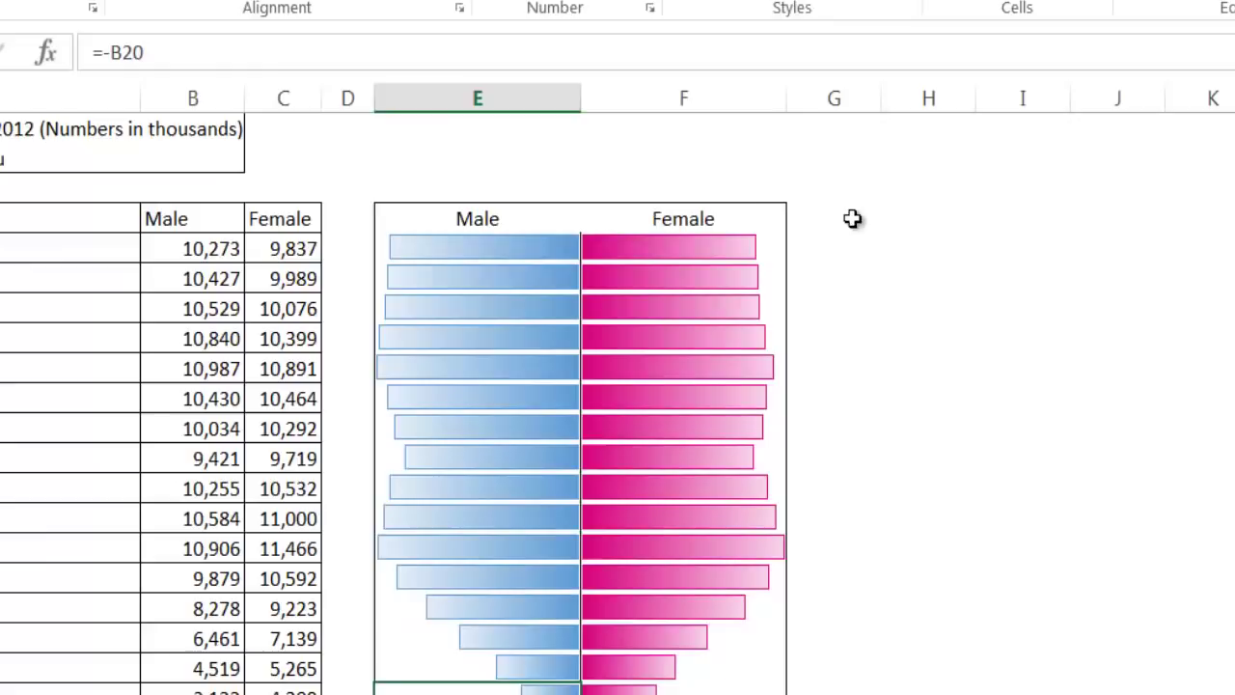
left_click(770, 215)
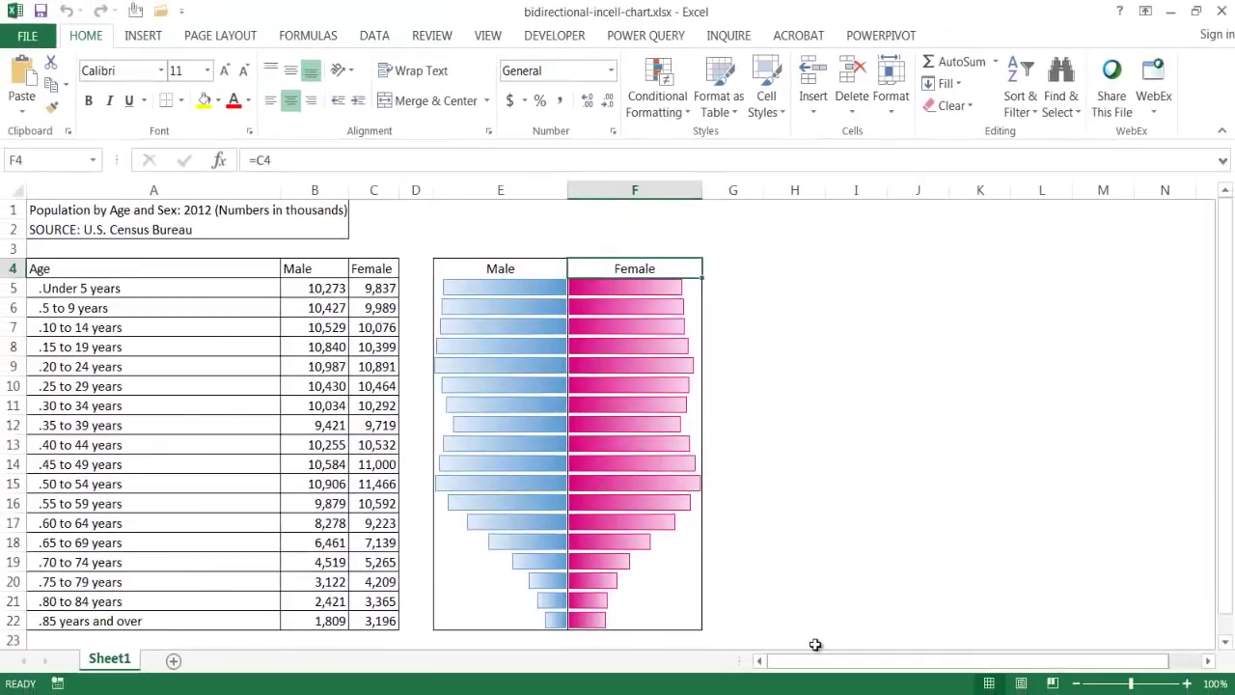
Widen chart columns E and F together to the same larger width
left_click_drag(511, 190, 619, 205)
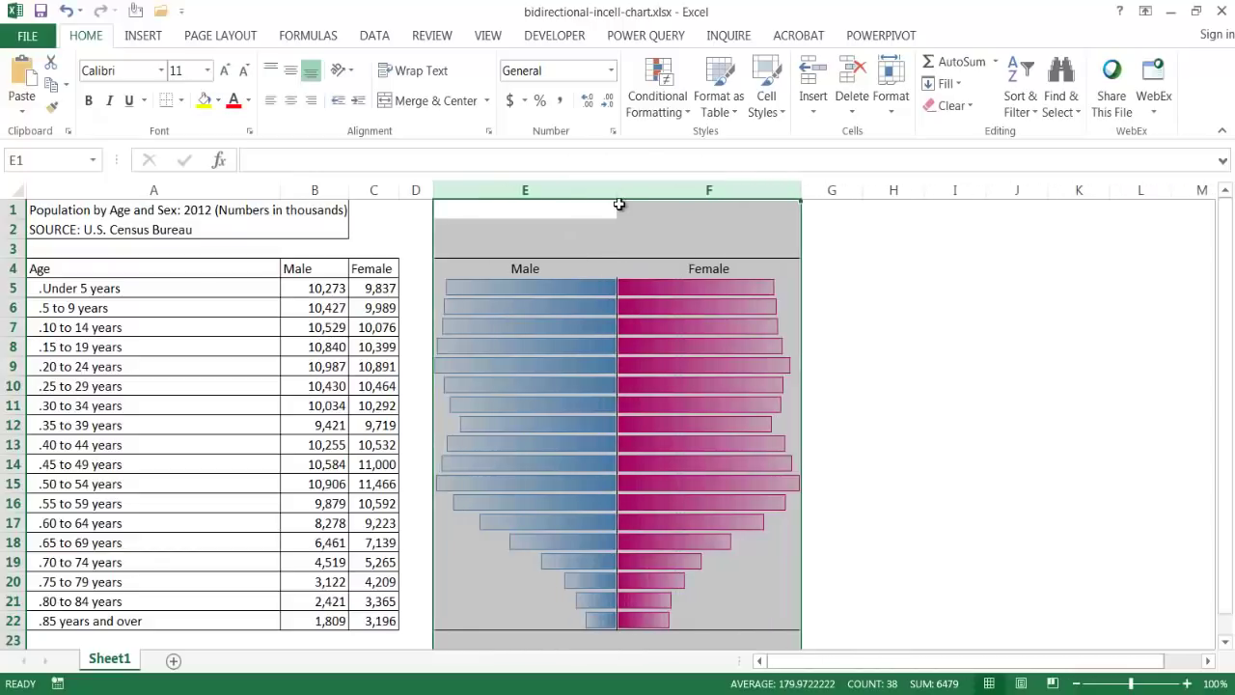
left_click(982, 442)
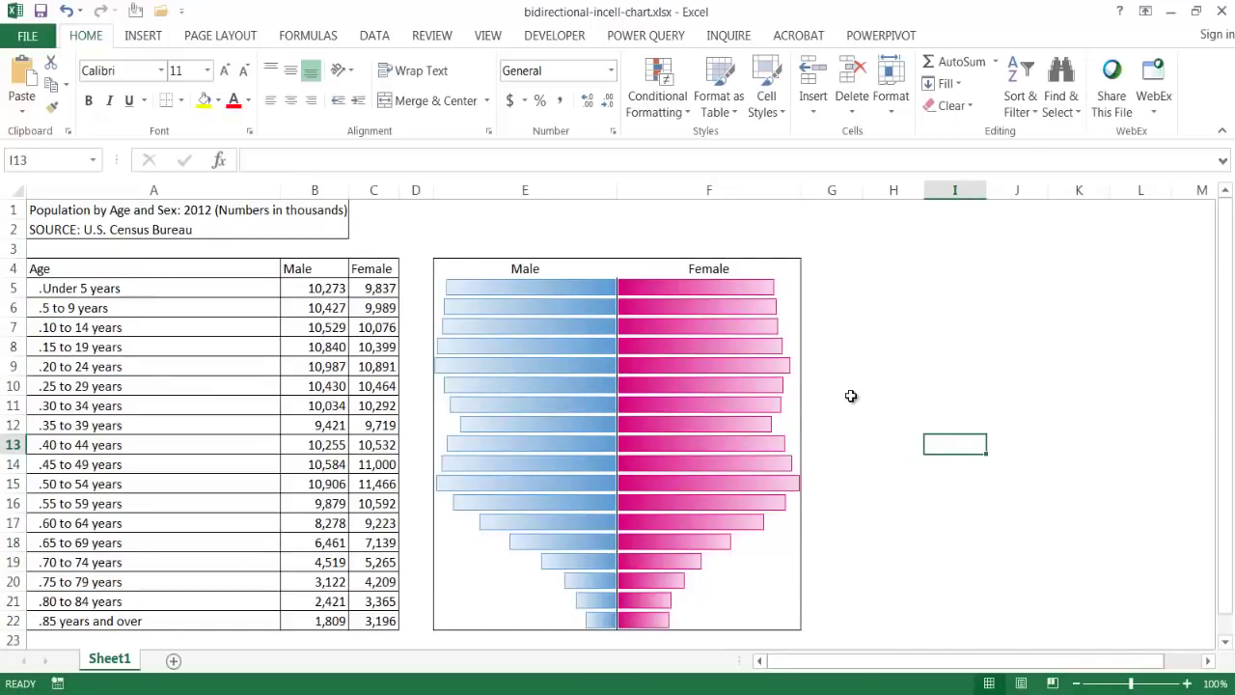
Copy the age, male and female table A4:C22 into a new worksheet starting at cell A3
left_click_drag(113, 267, 353, 619)
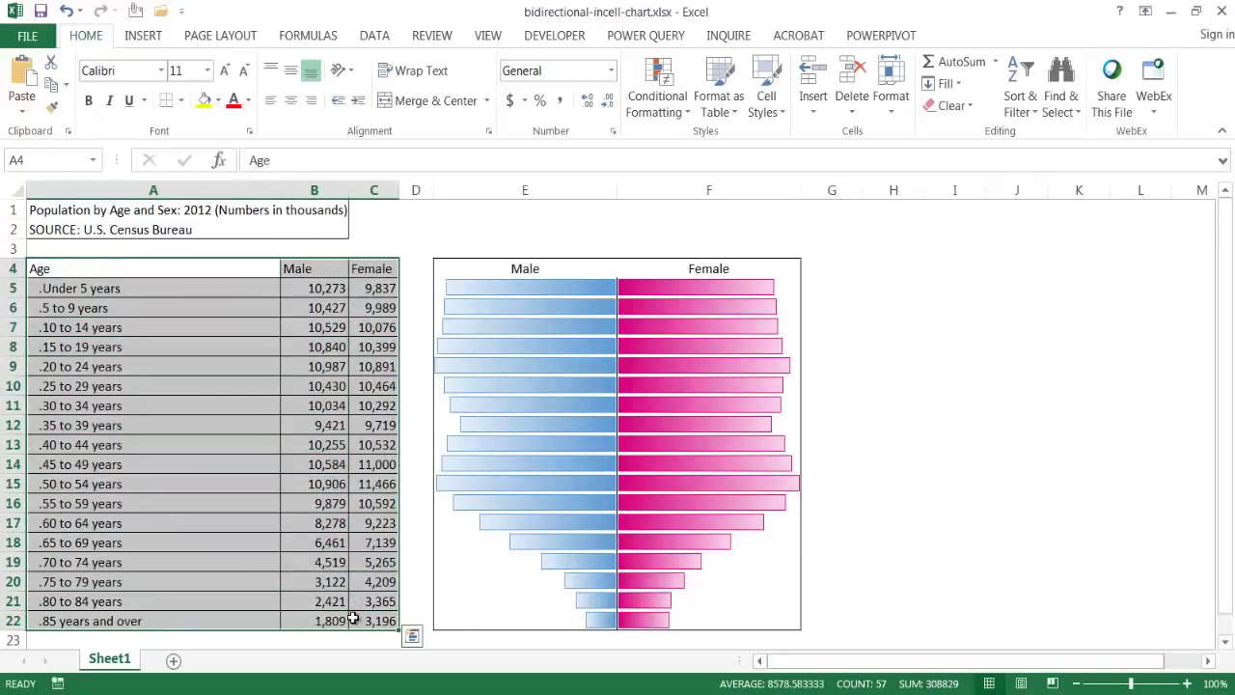
key("ctrl+c")
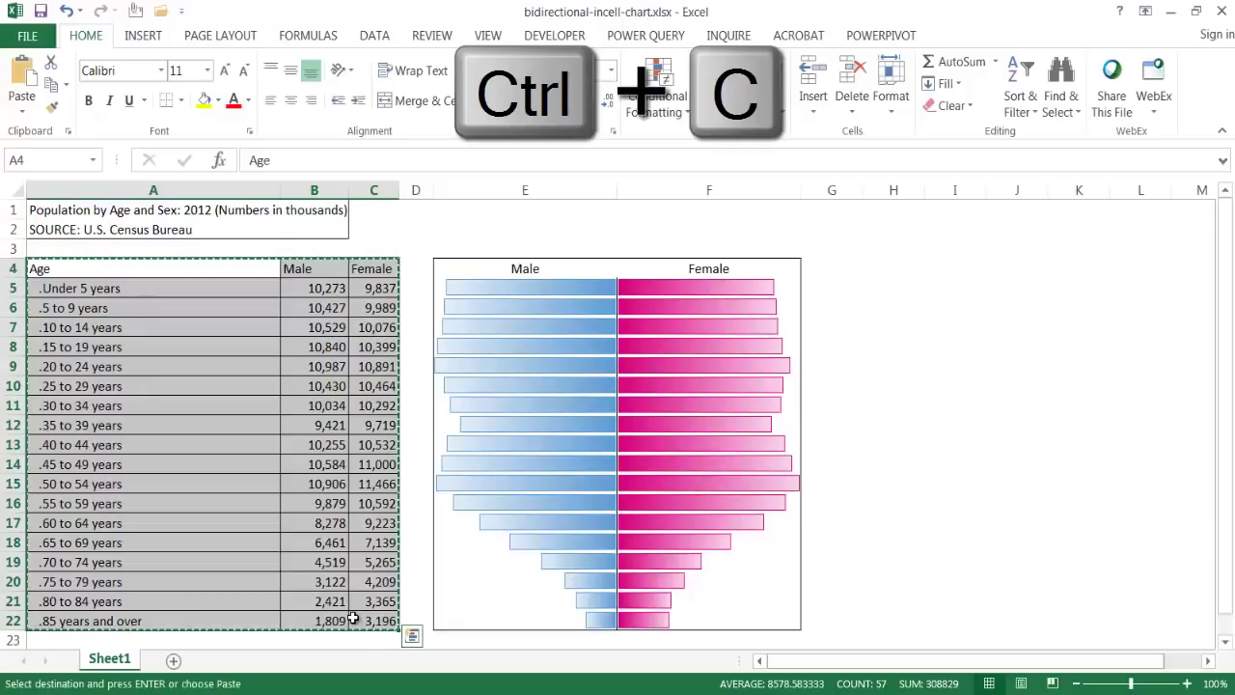
left_click(174, 660)
left_click(54, 247)
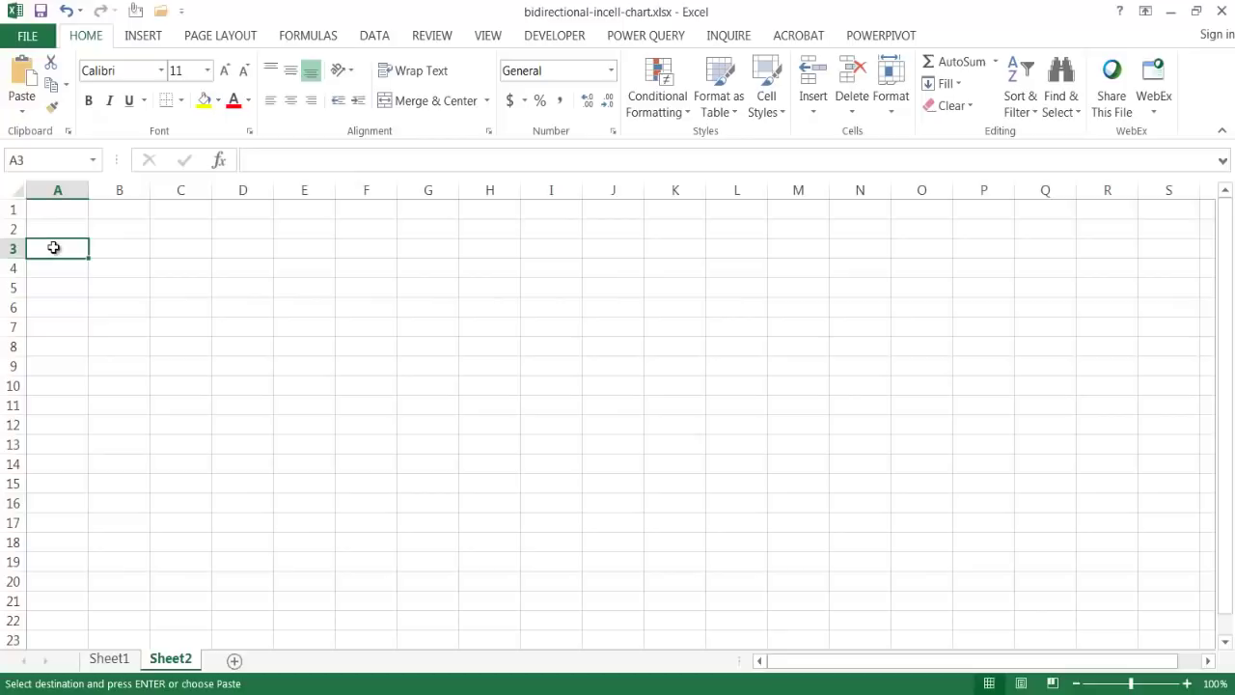
key("ctrl+v")
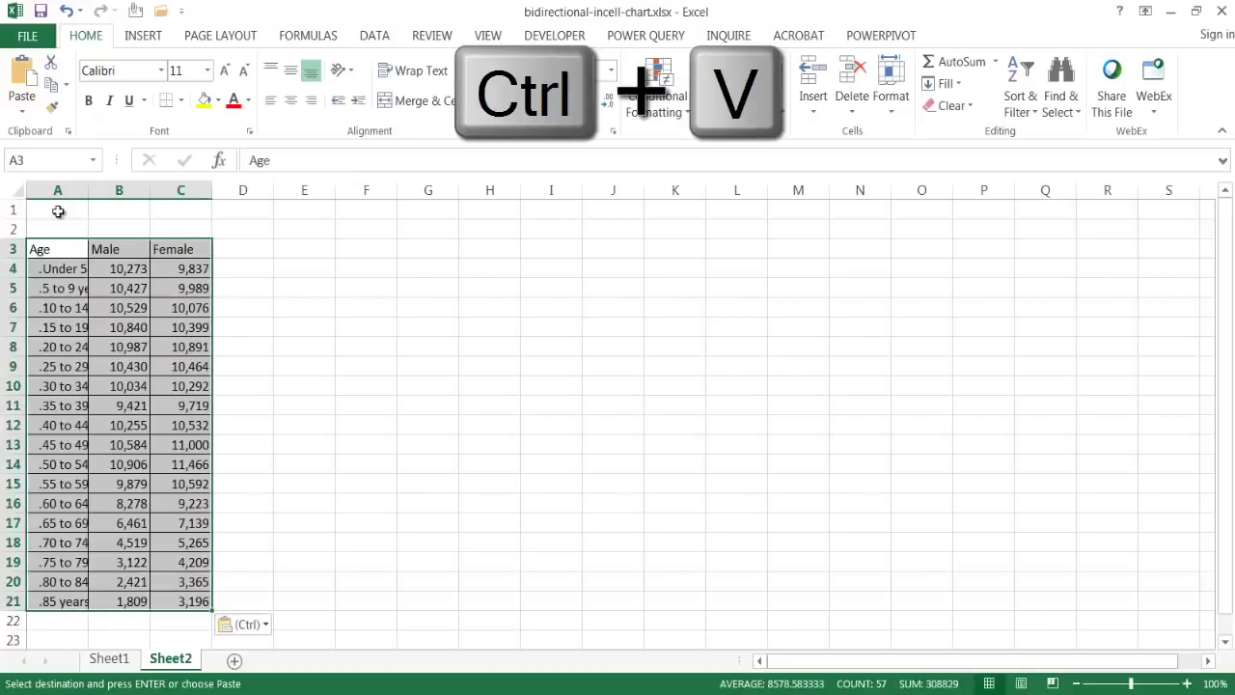
Autofit the widths of columns A to C to the pasted table's contents
left_click_drag(81, 190, 173, 181)
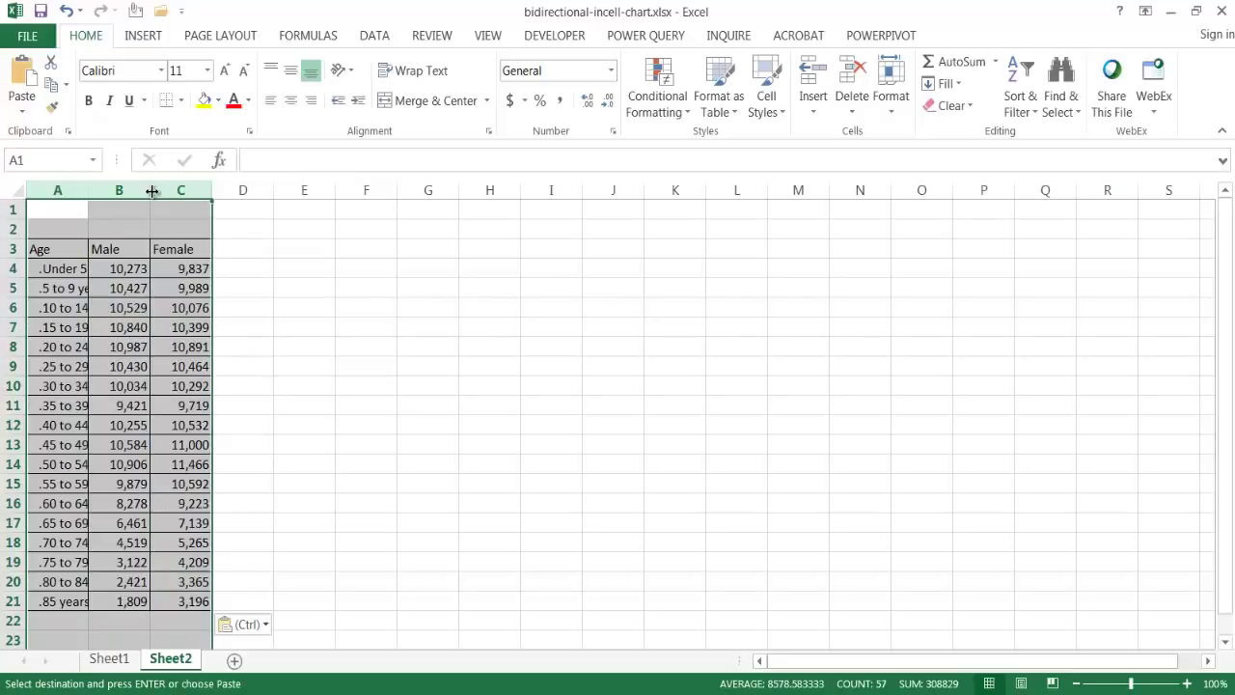
double_click(151, 191)
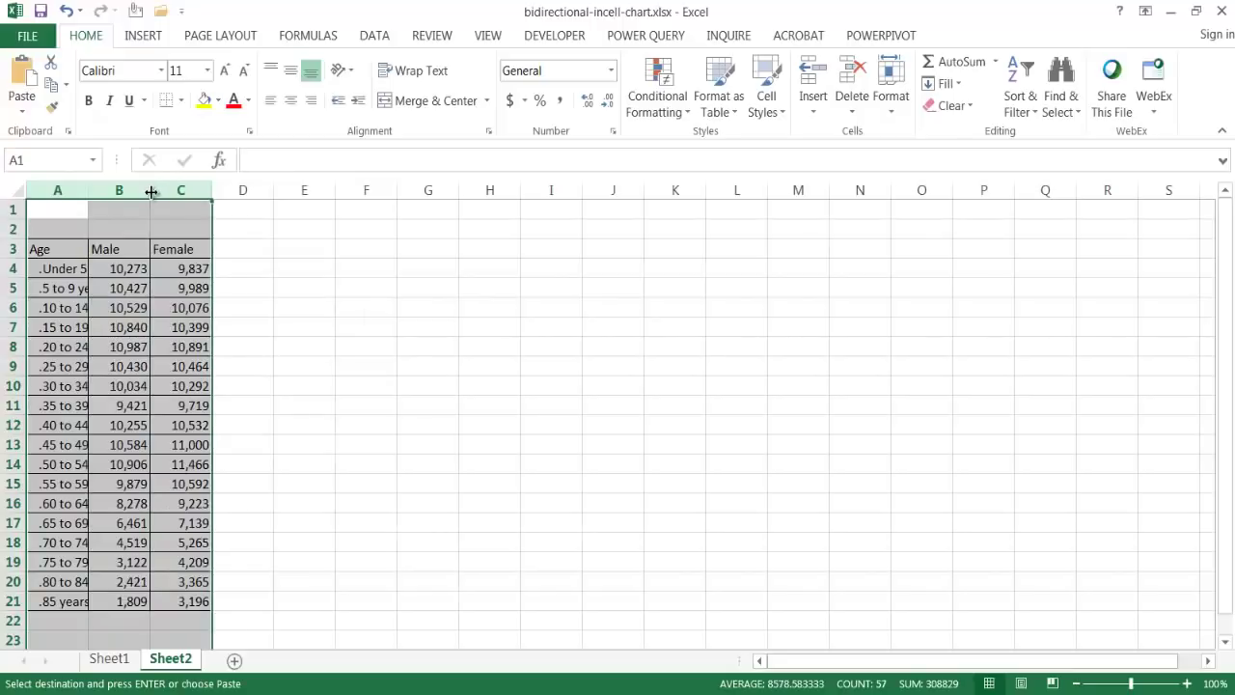
left_click(359, 402)
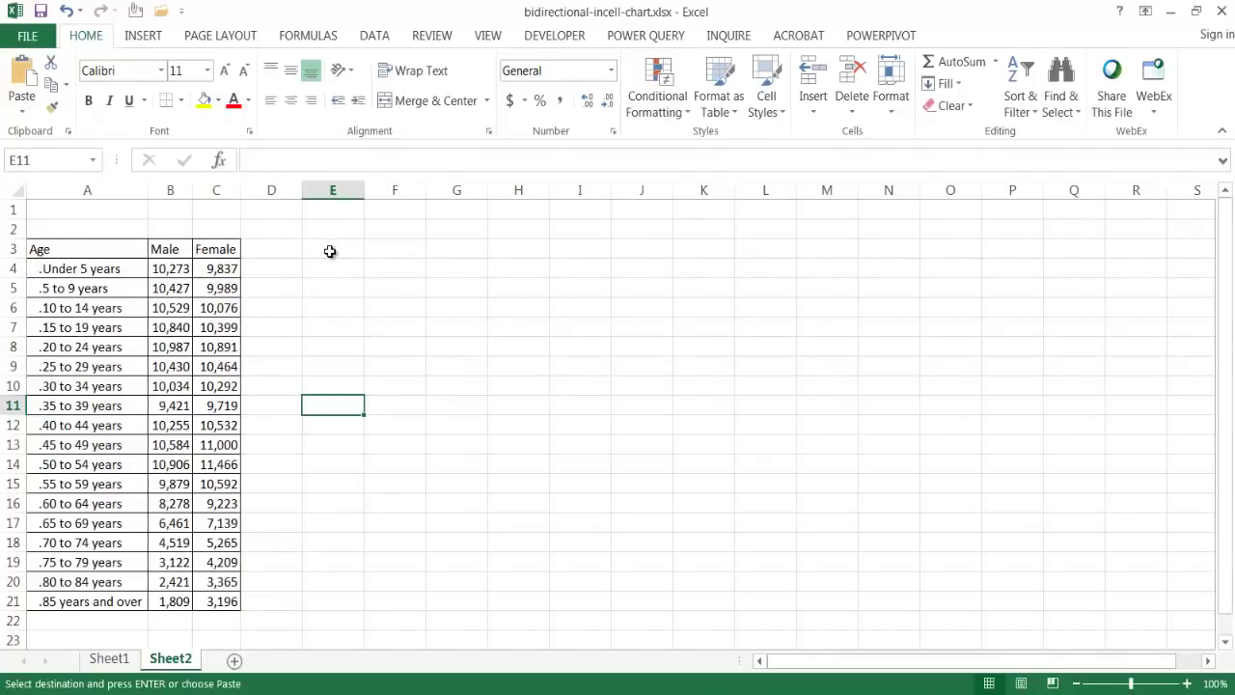
Enter =-B4 in cell F4 and fill it down to F21 to negate the male values
left_click(386, 271)
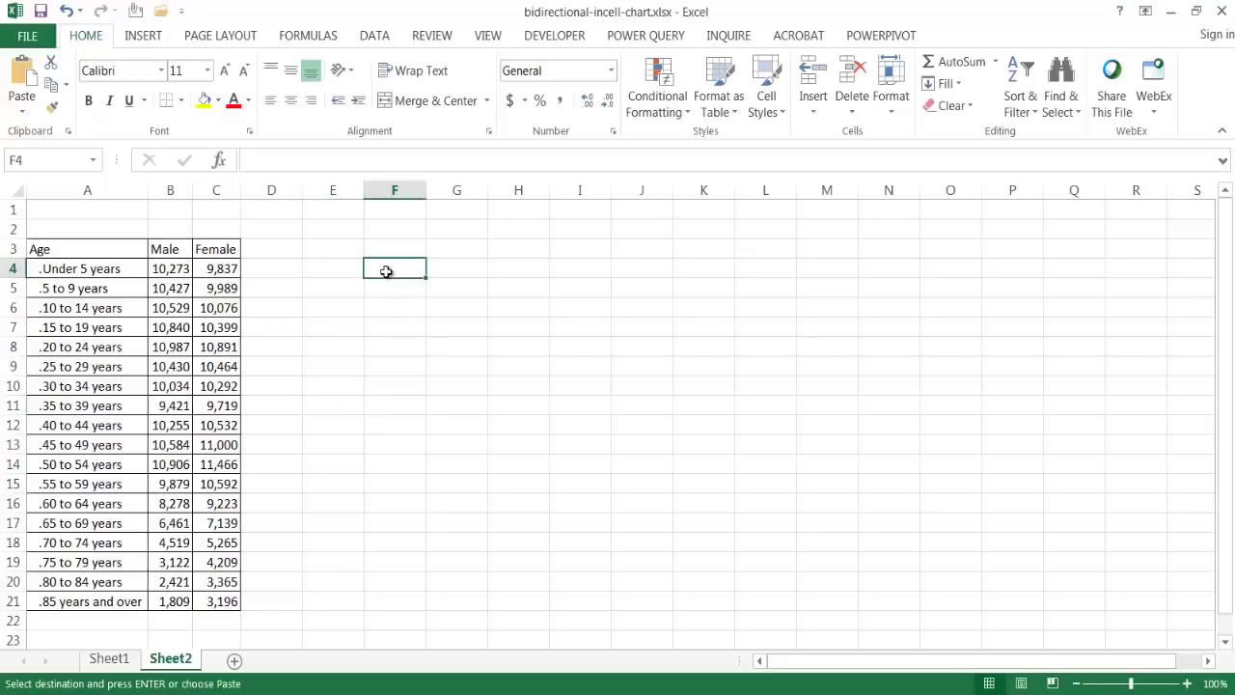
type("=")
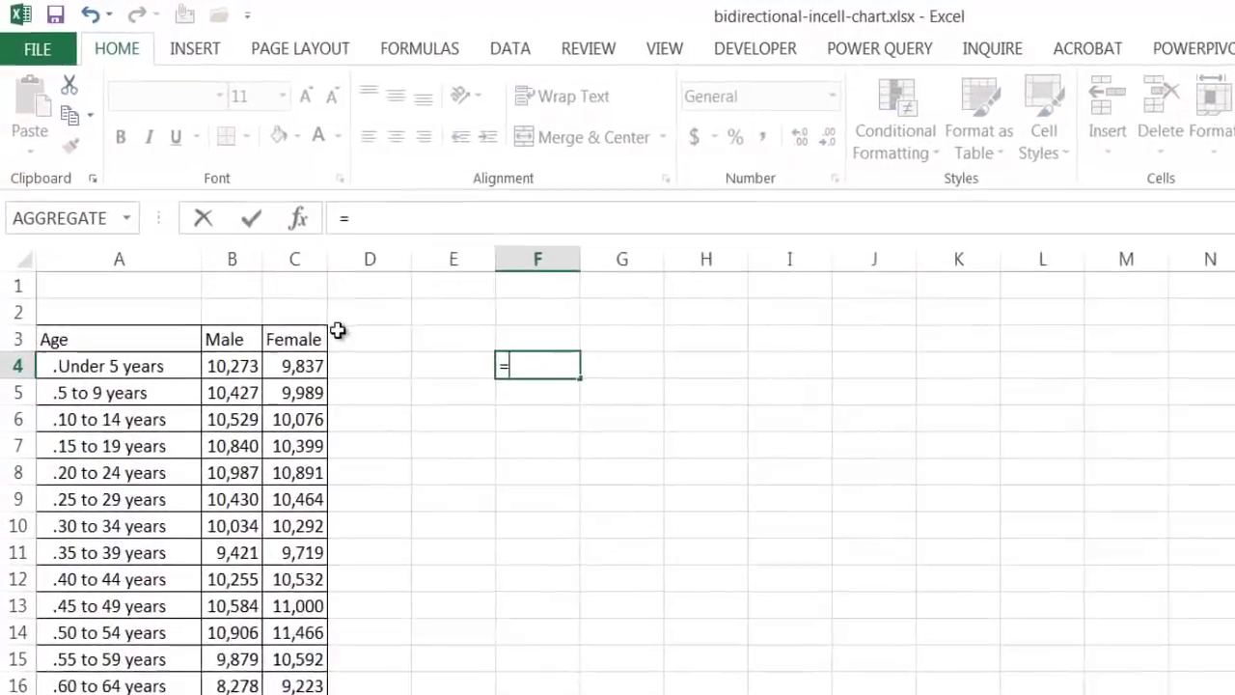
left_click(288, 451)
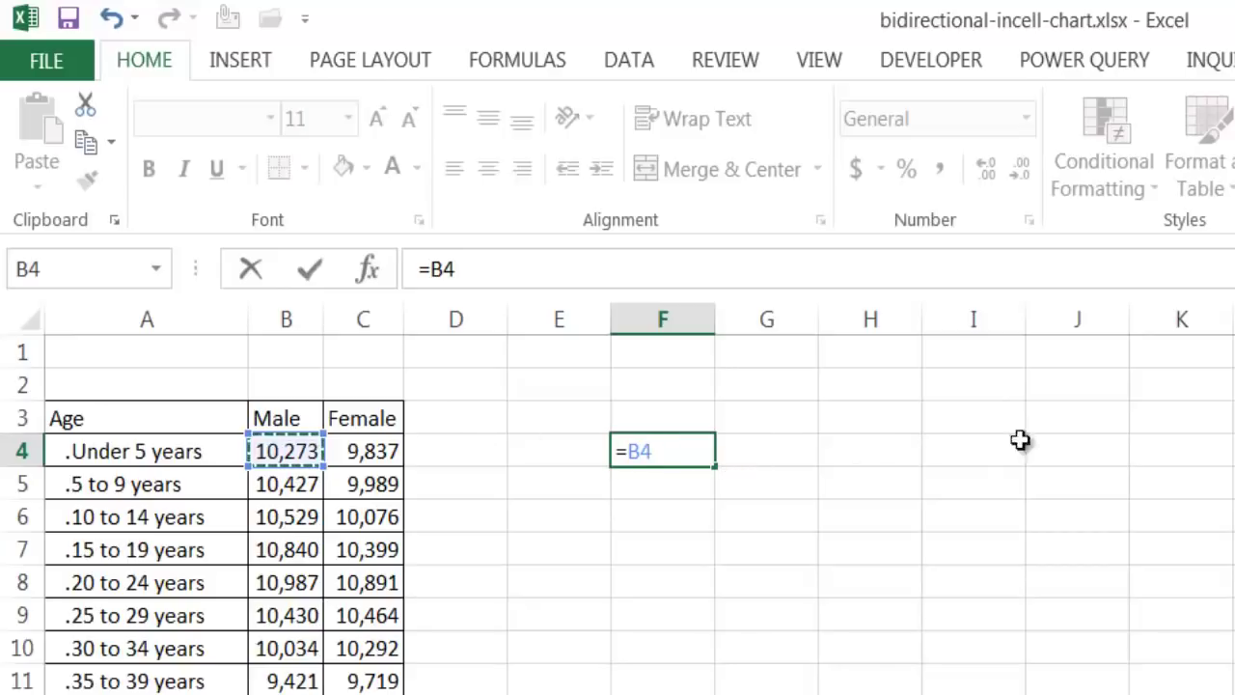
left_click(634, 452)
type("-")
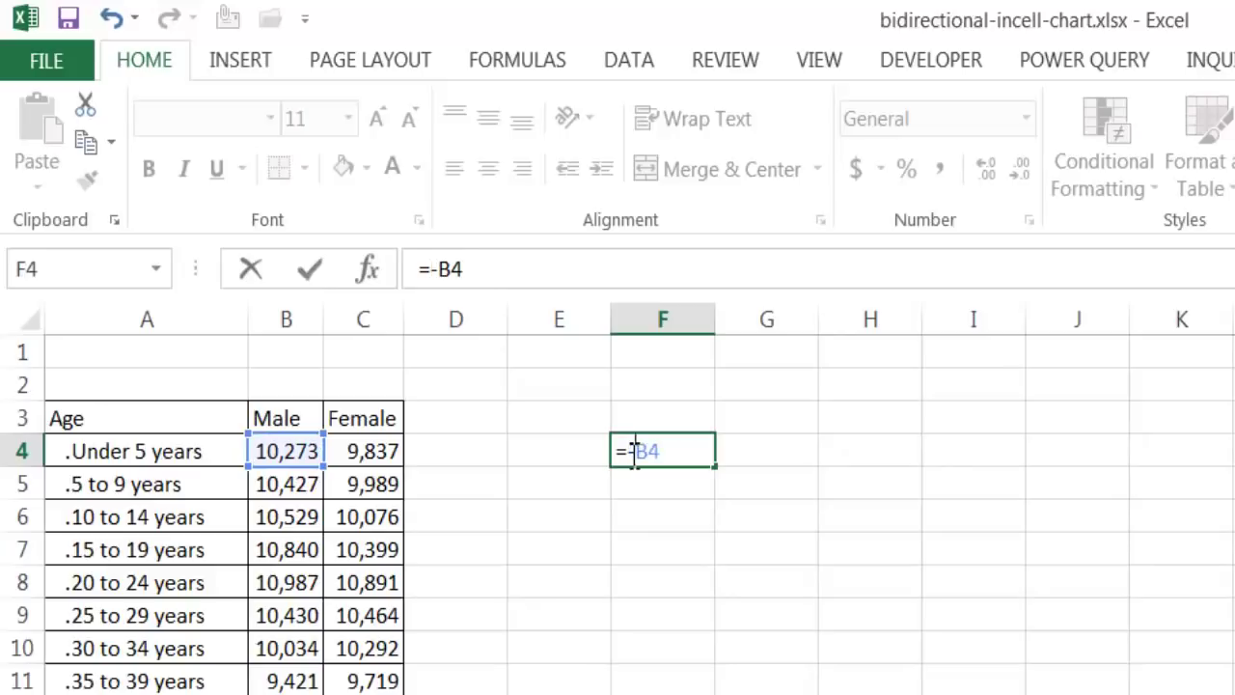
key("Return")
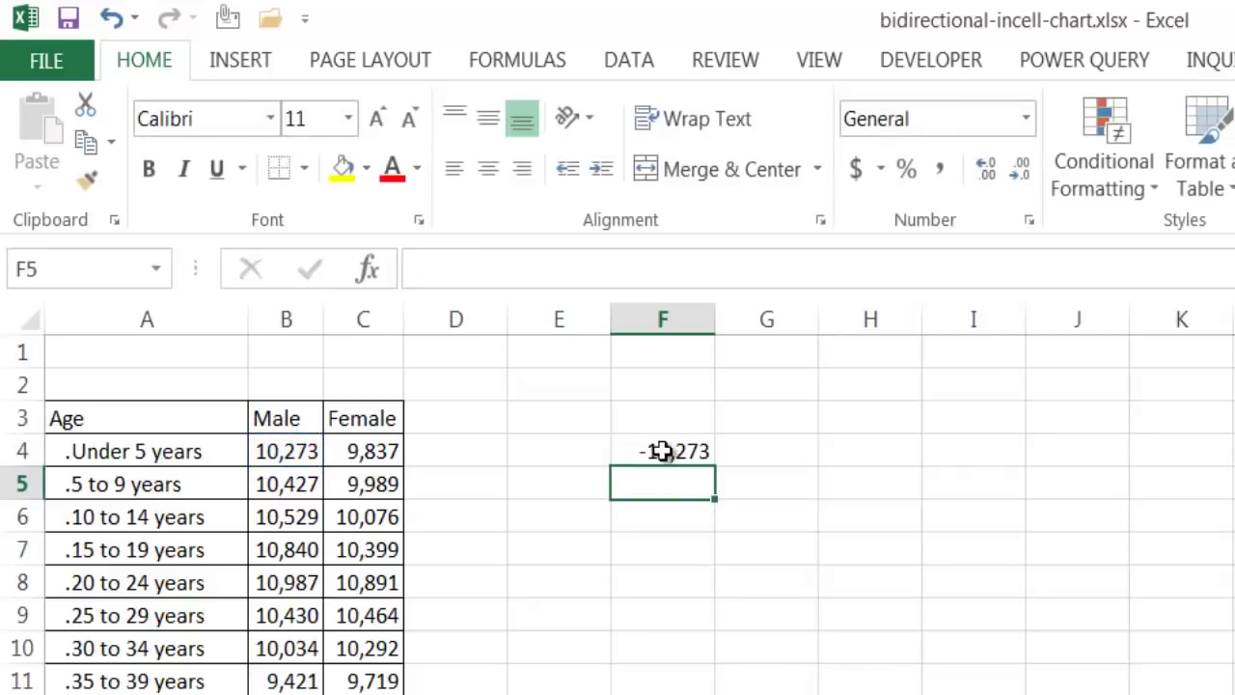
left_click(650, 457)
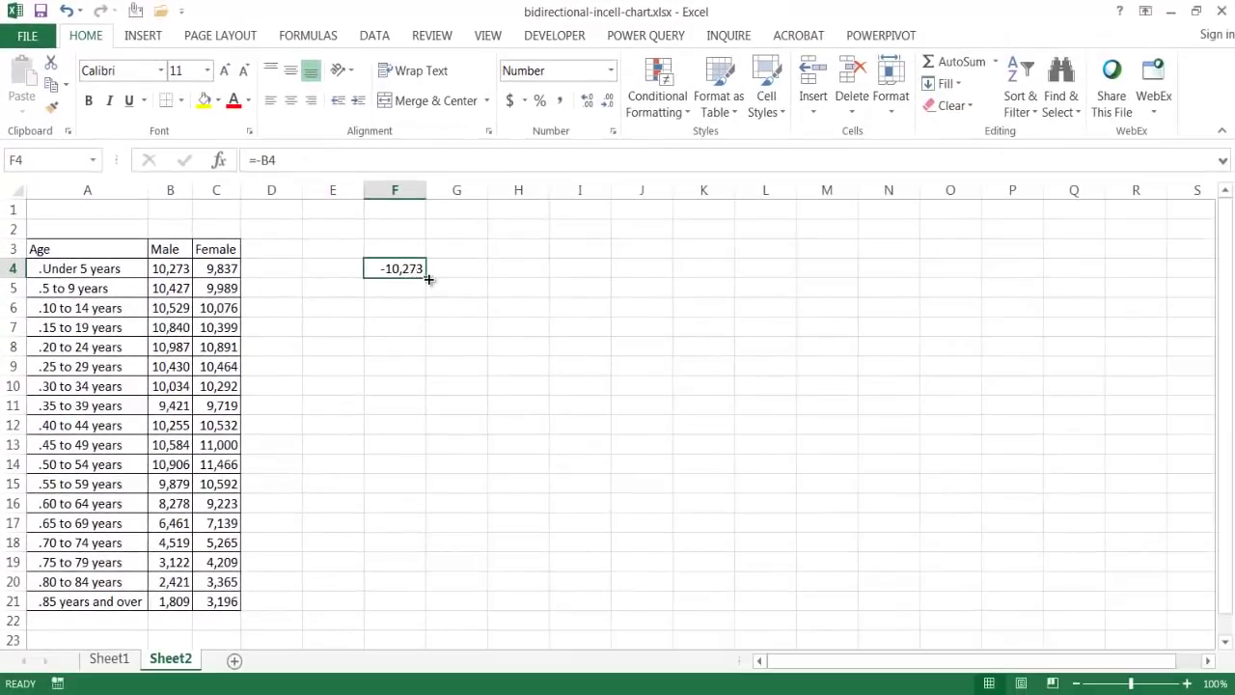
left_click_drag(429, 279, 394, 605)
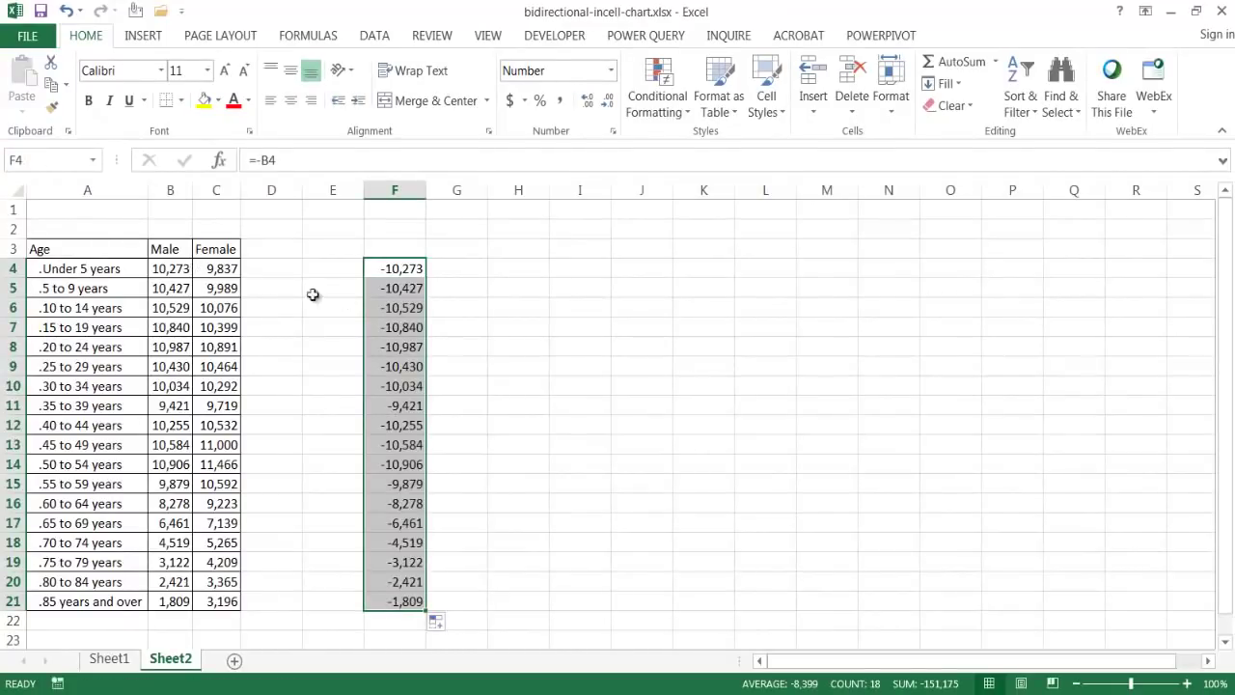
Enter =C4 in cell G4 and fill it down to G21 to reference the female values
left_click(458, 263)
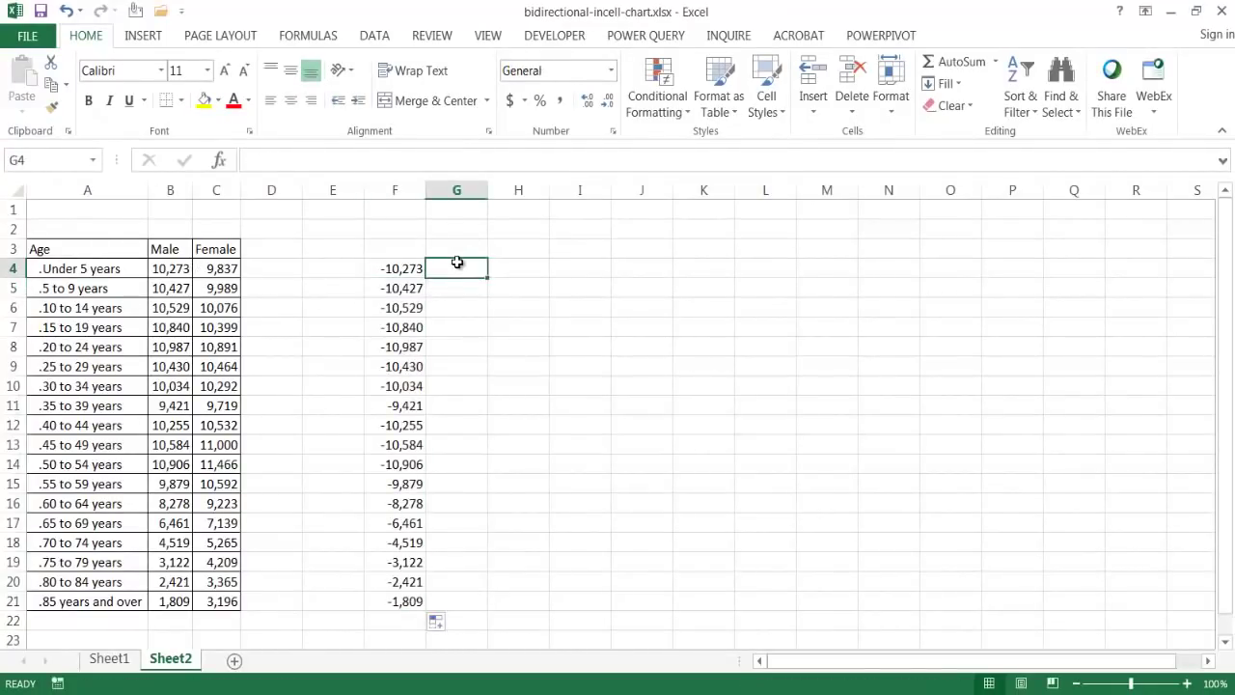
type("=")
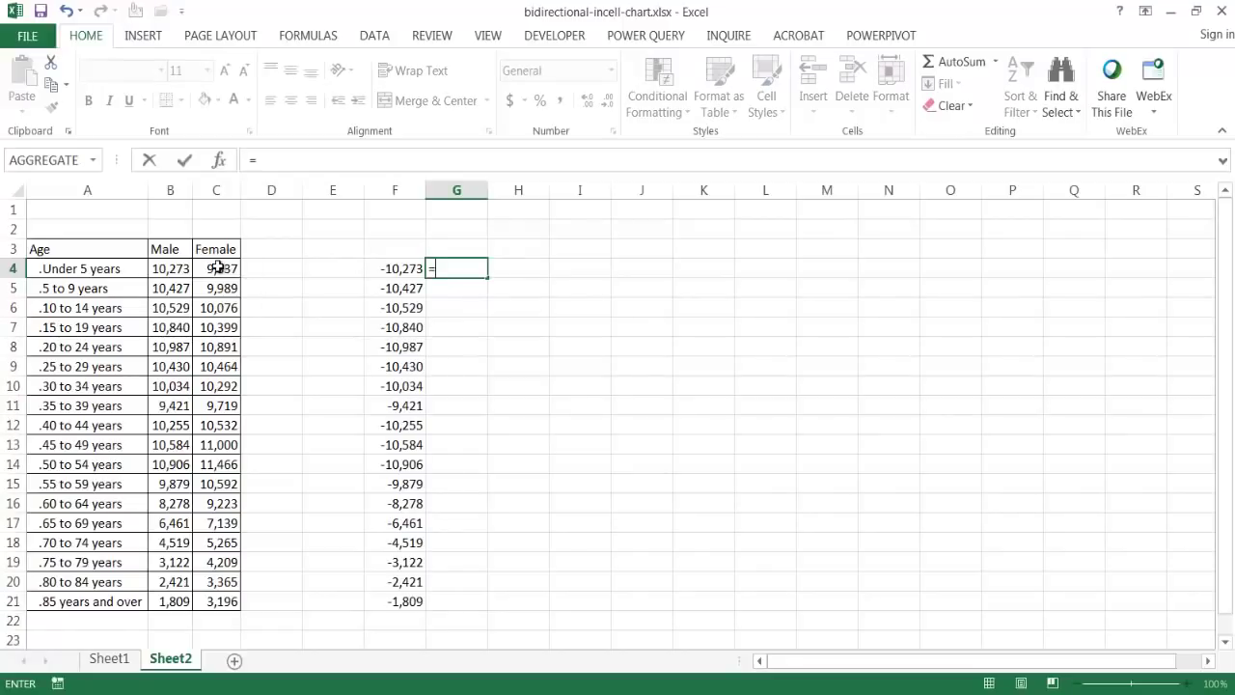
left_click(218, 266)
key("Return")
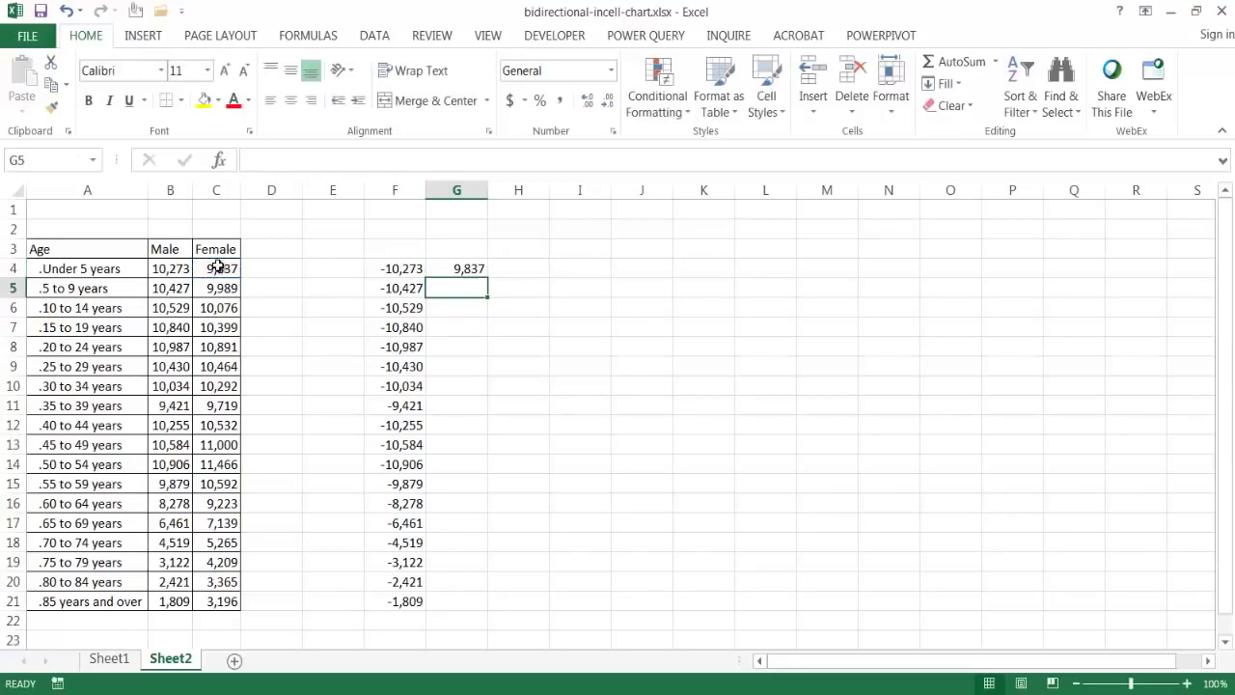
left_click(454, 271)
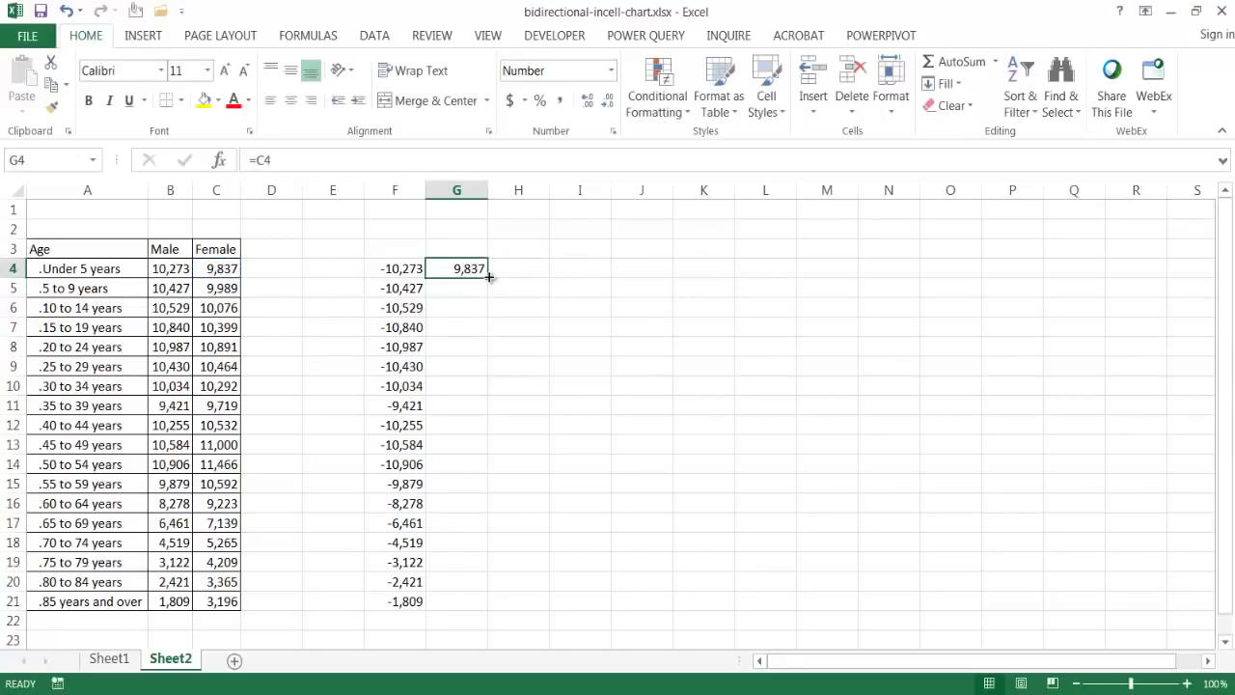
left_click_drag(489, 277, 453, 606)
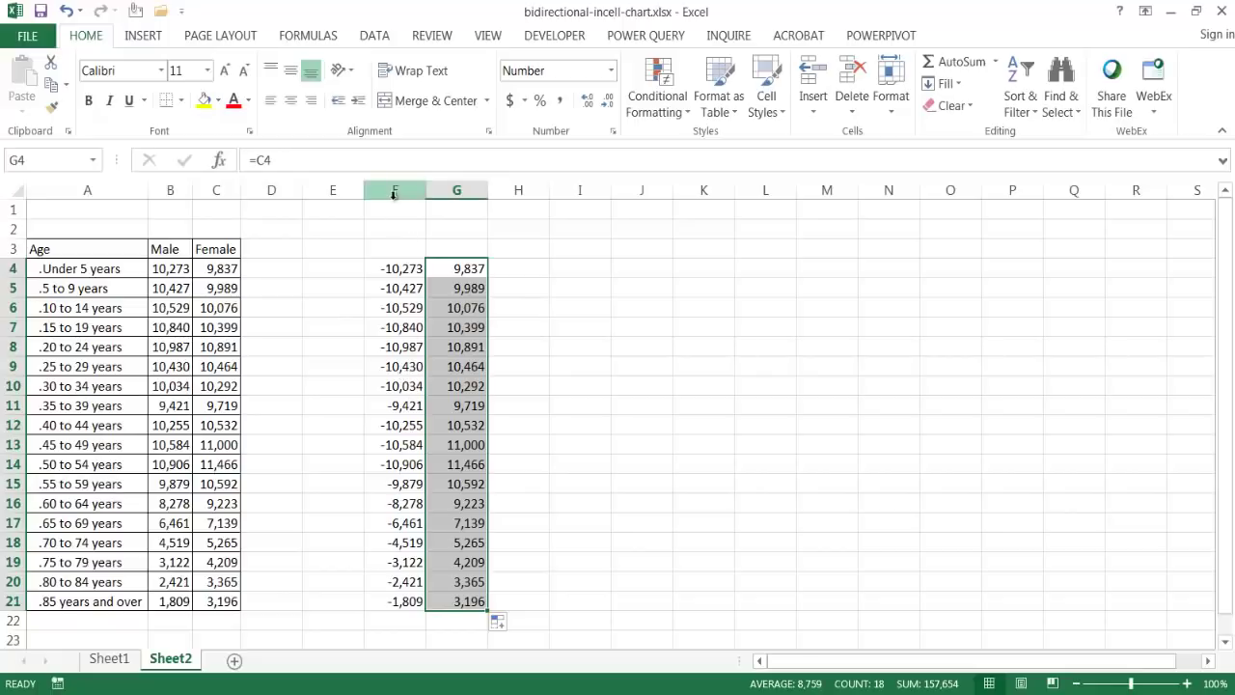
left_click(401, 268)
left_click_drag(425, 278, 409, 598)
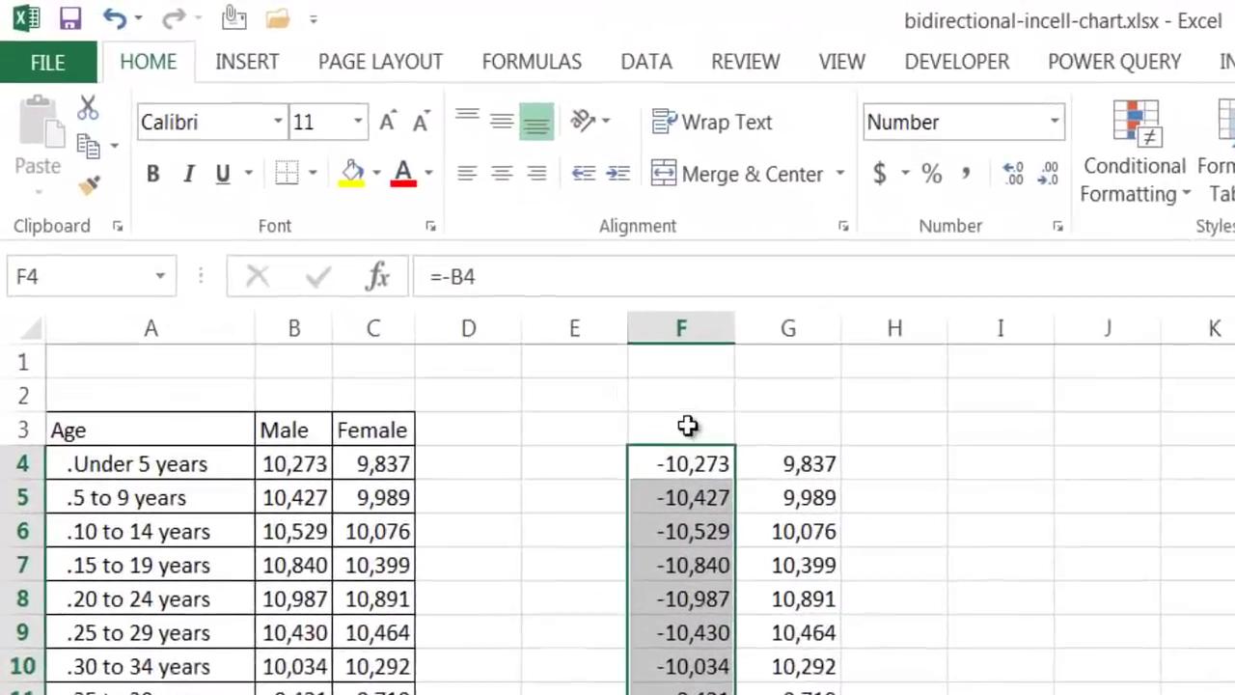
Link the headers above the two new columns, with =B3 in F3 and =C3 in G3
left_click(527, 324)
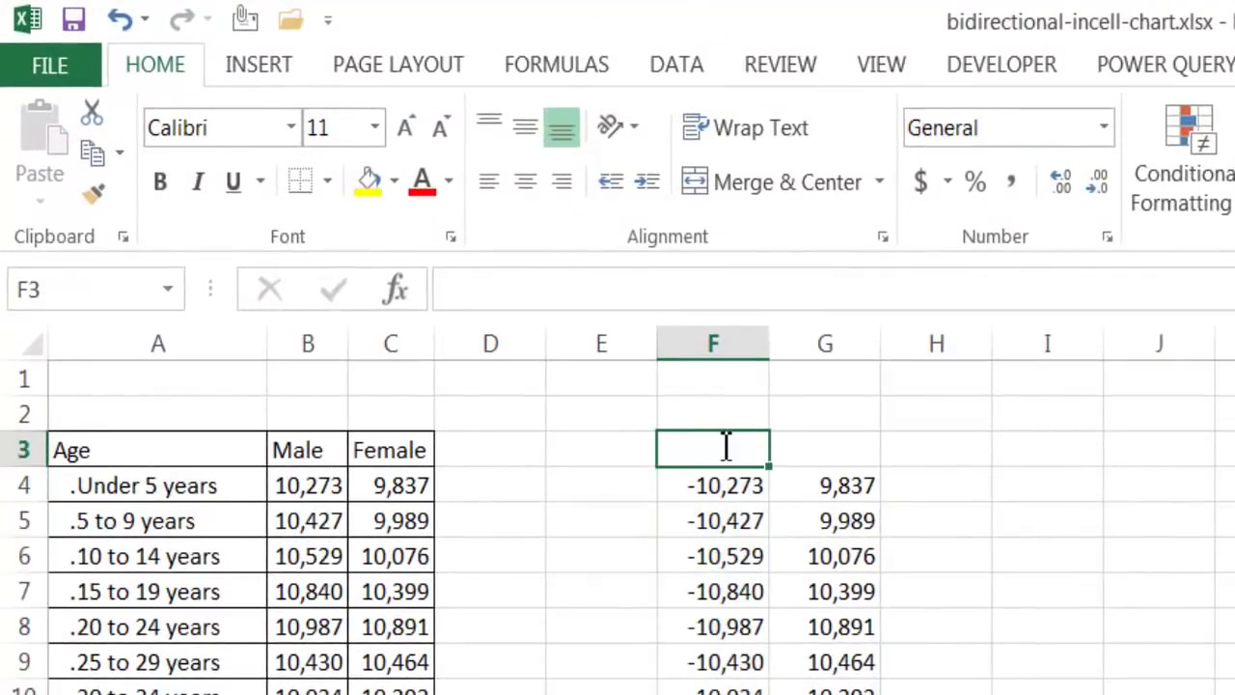
type("=")
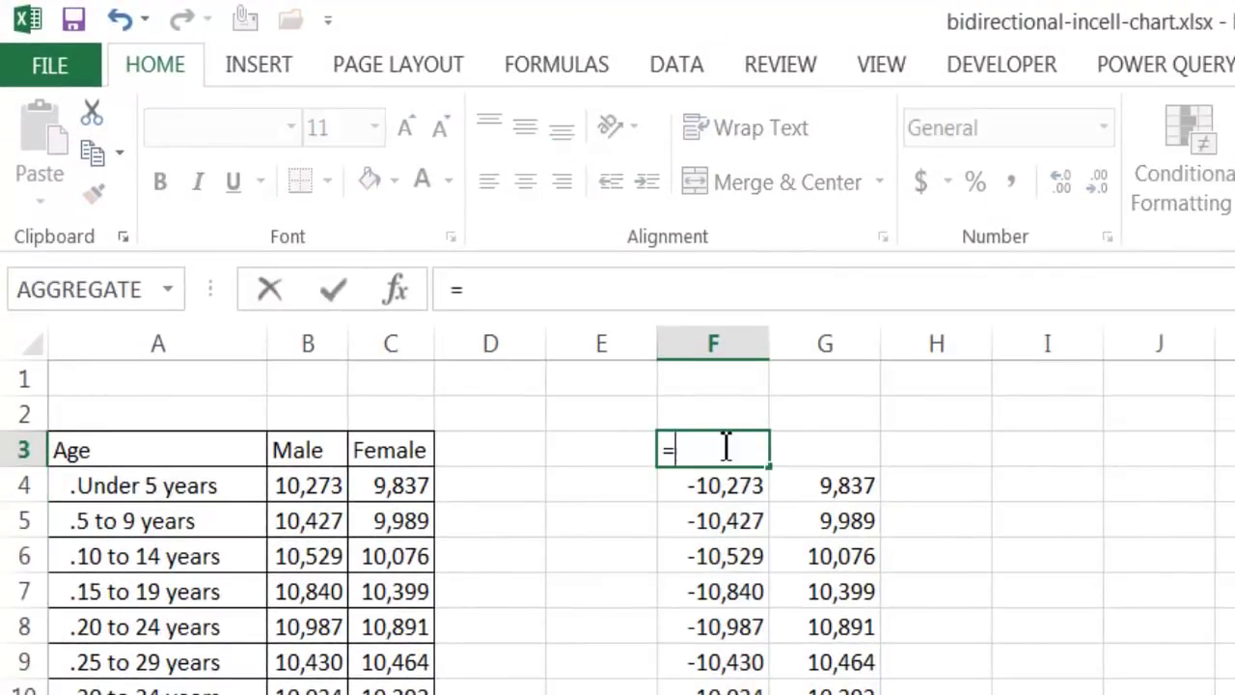
left_click(291, 450)
key("Return")
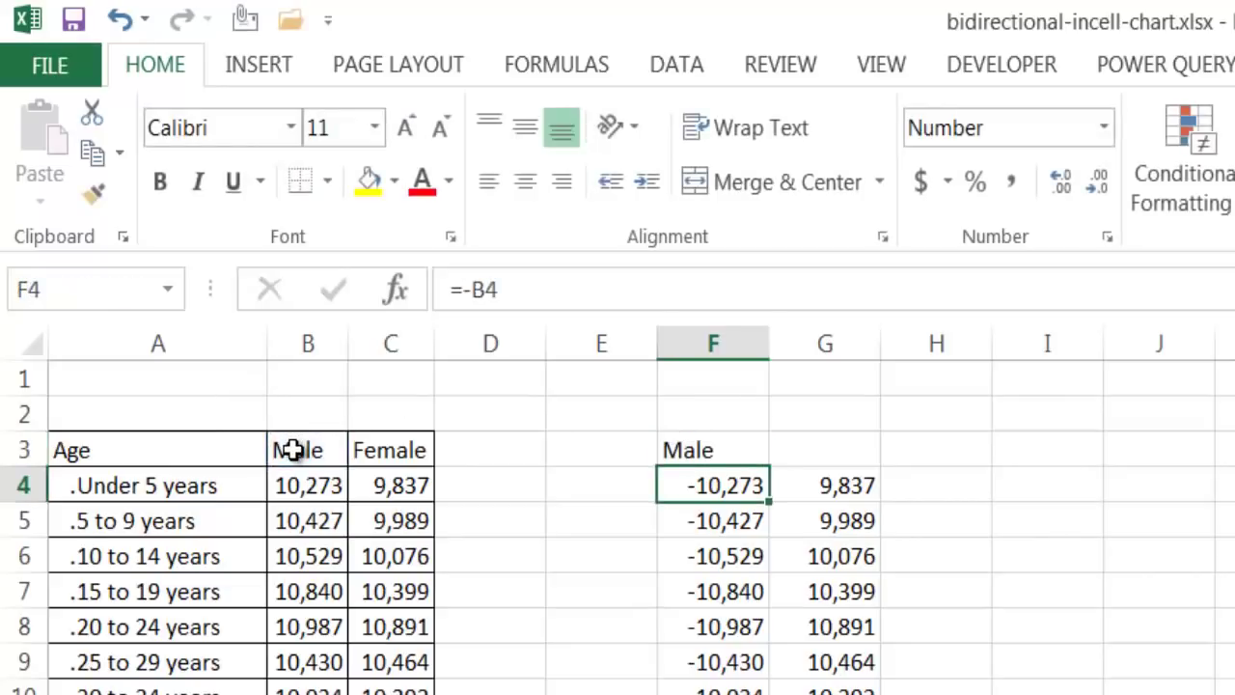
left_click(821, 455)
type("=")
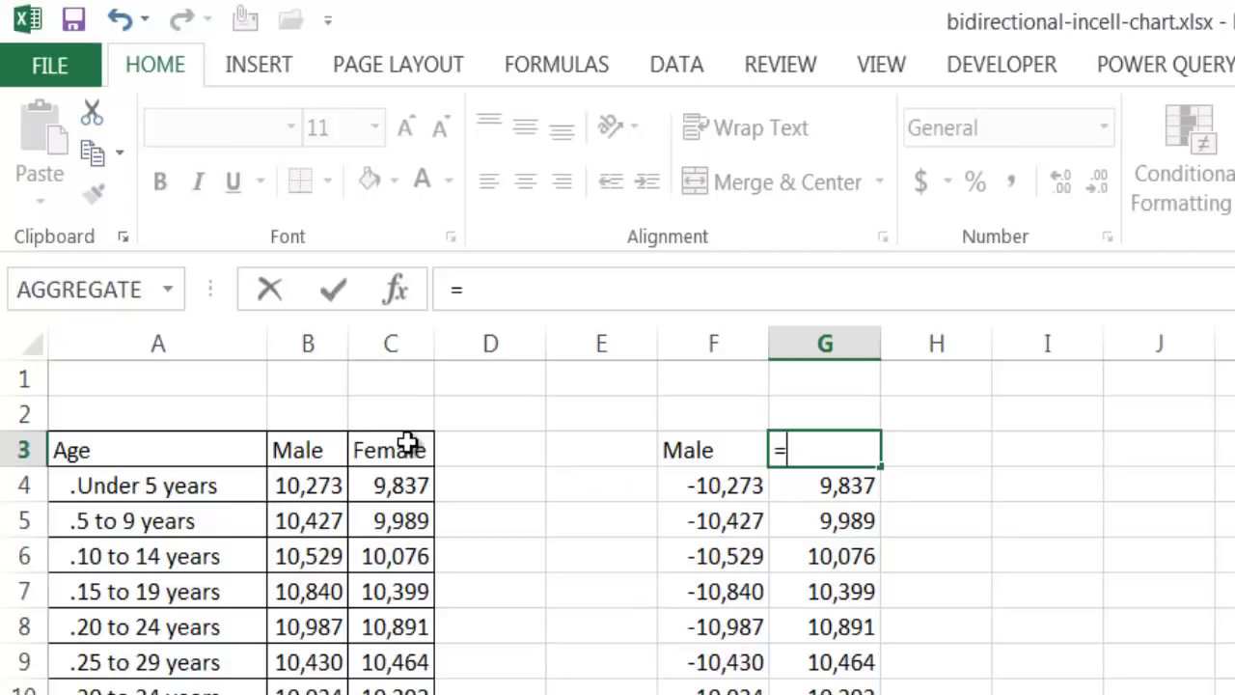
left_click(405, 444)
key("Return")
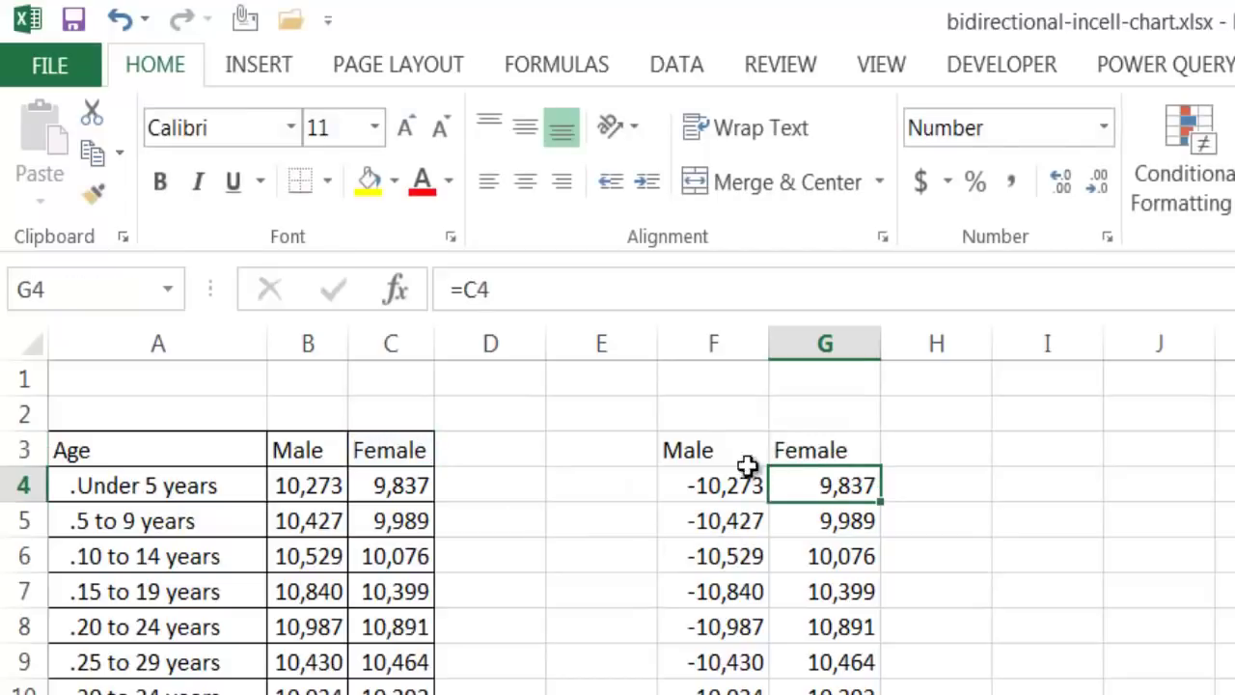
Apply light blue gradient-fill data bars to the negated male values in F4:F21
left_click_drag(717, 480, 714, 694)
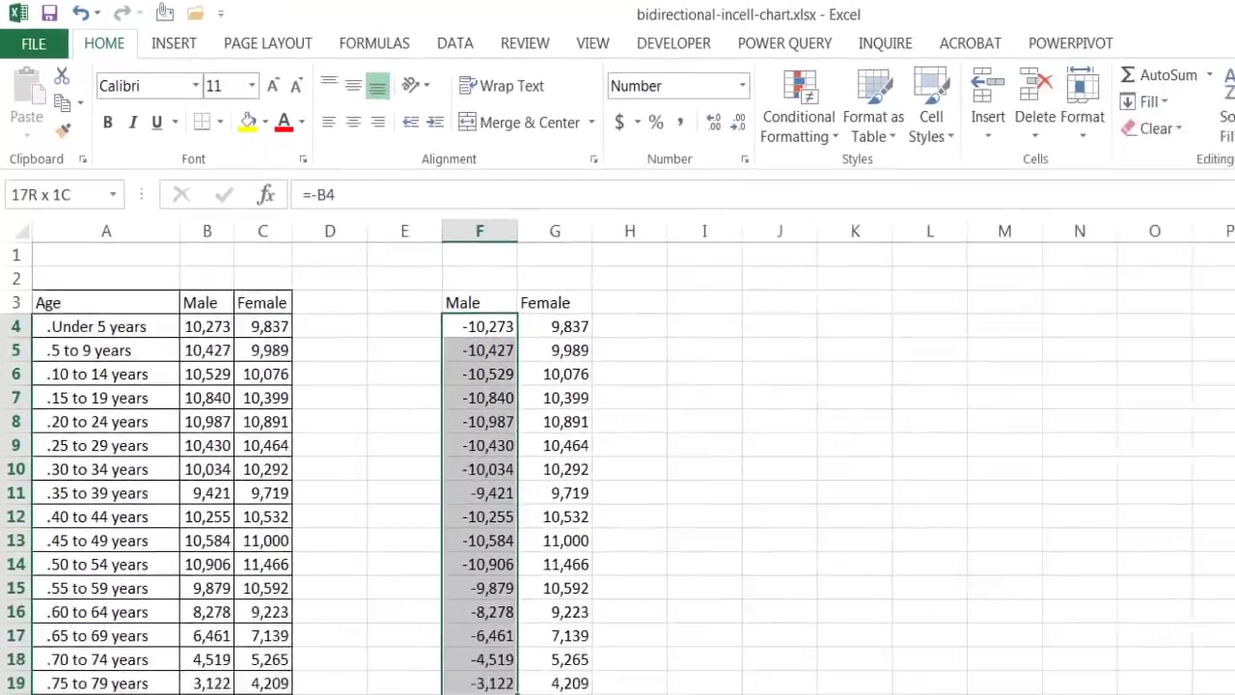
left_click_drag(395, 582, 403, 600)
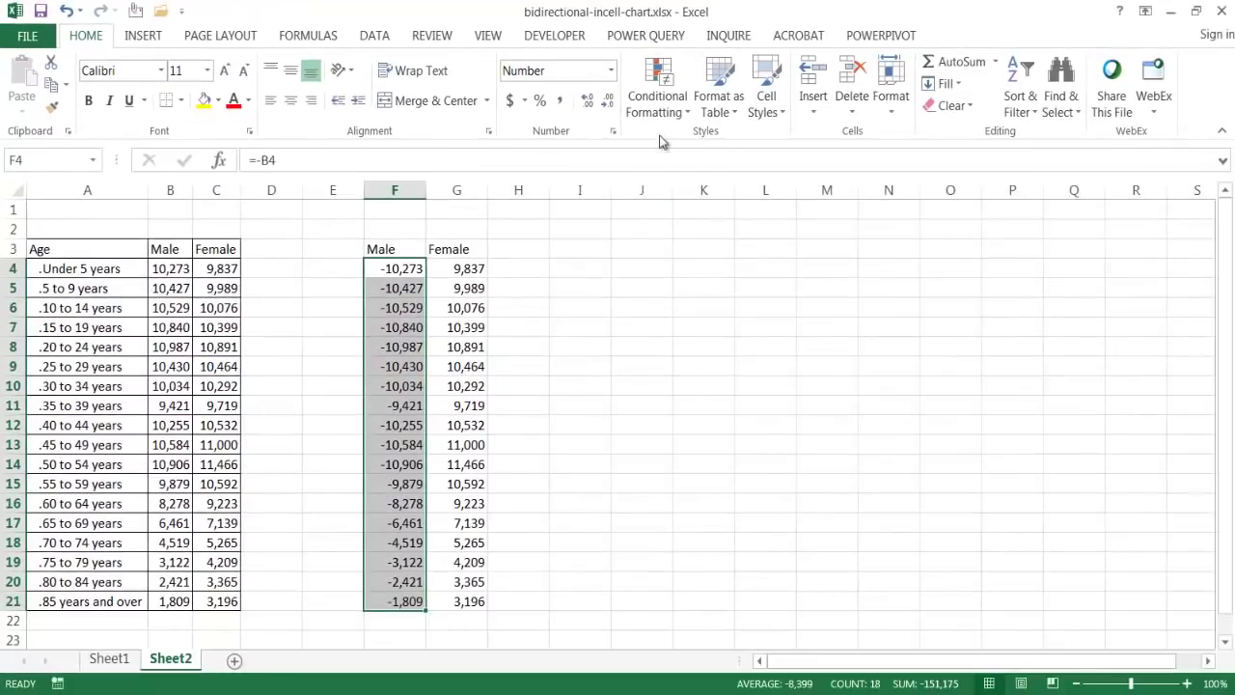
left_click(662, 112)
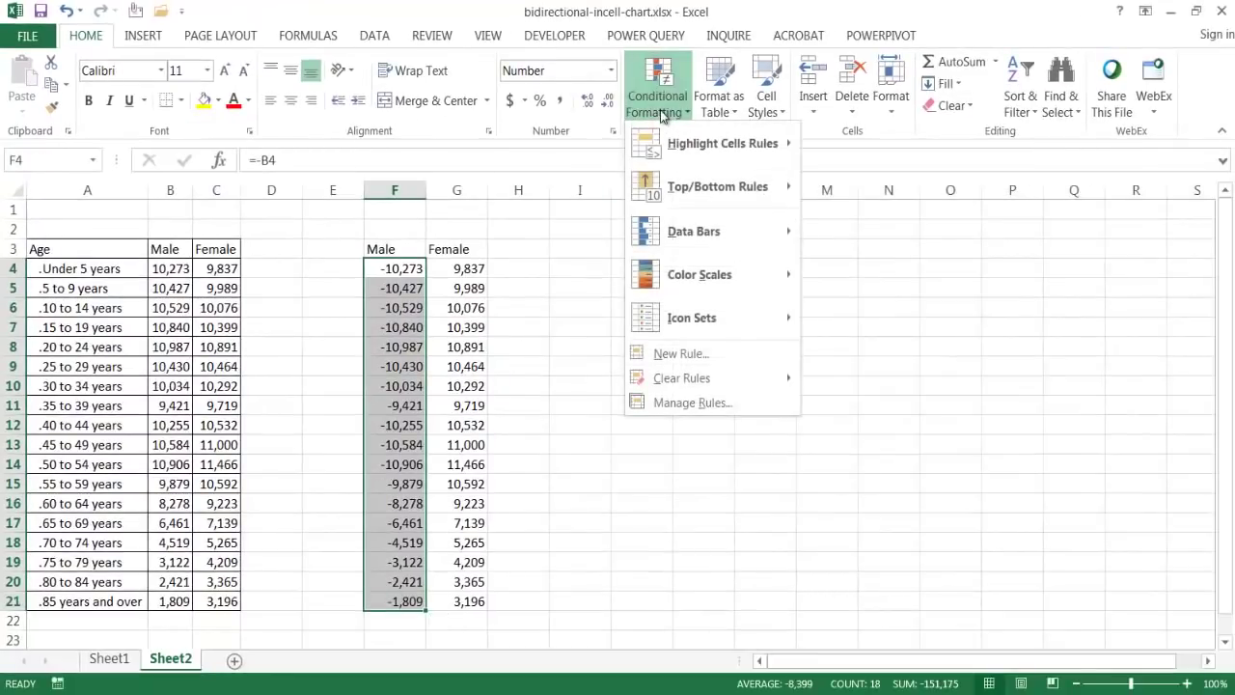
mouse_move(686, 226)
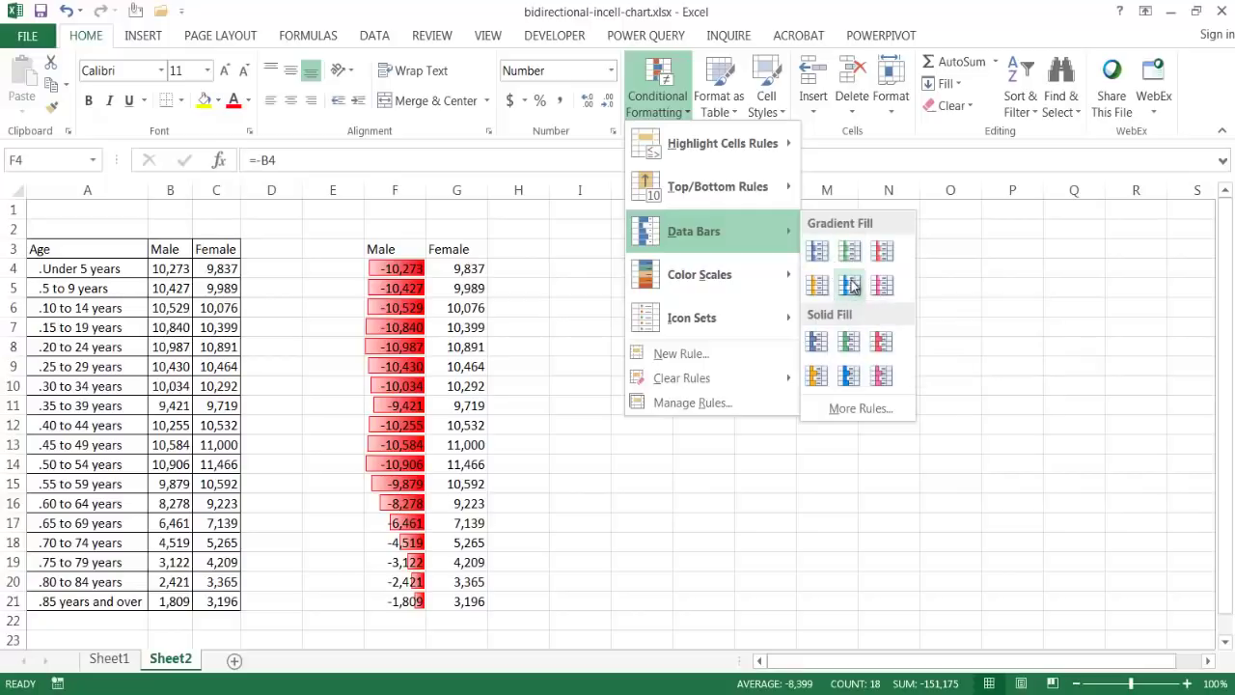
left_click(851, 284)
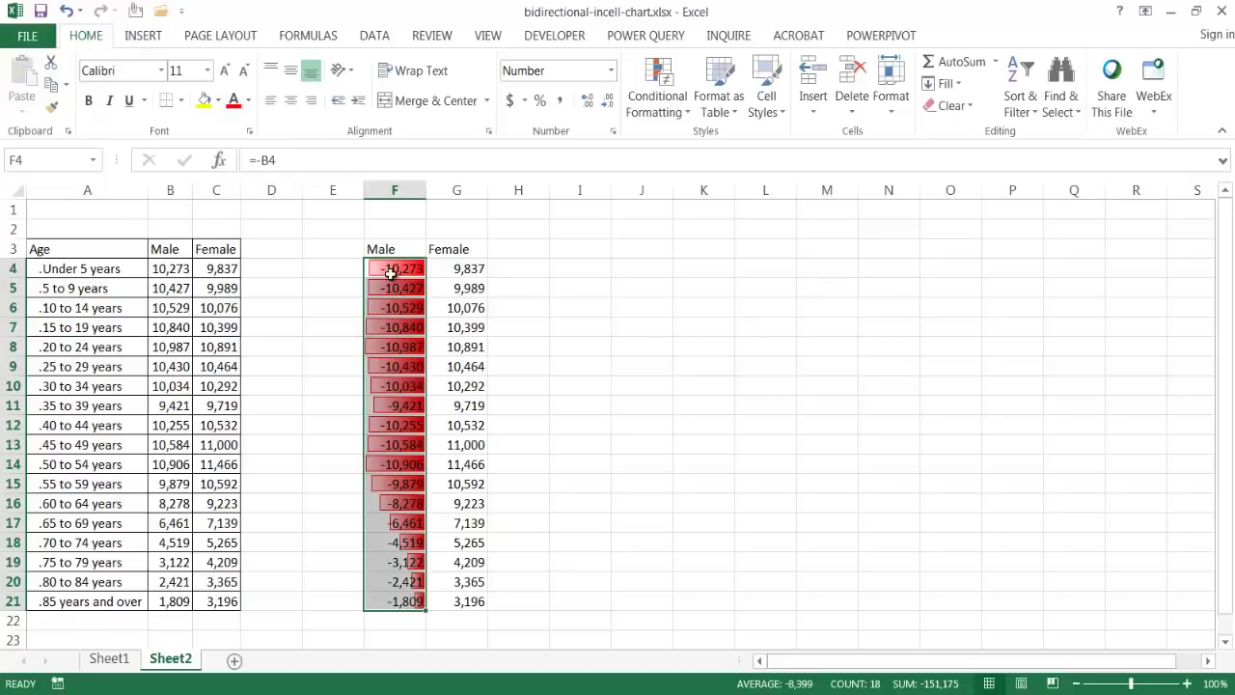
left_click(651, 112)
mouse_move(724, 249)
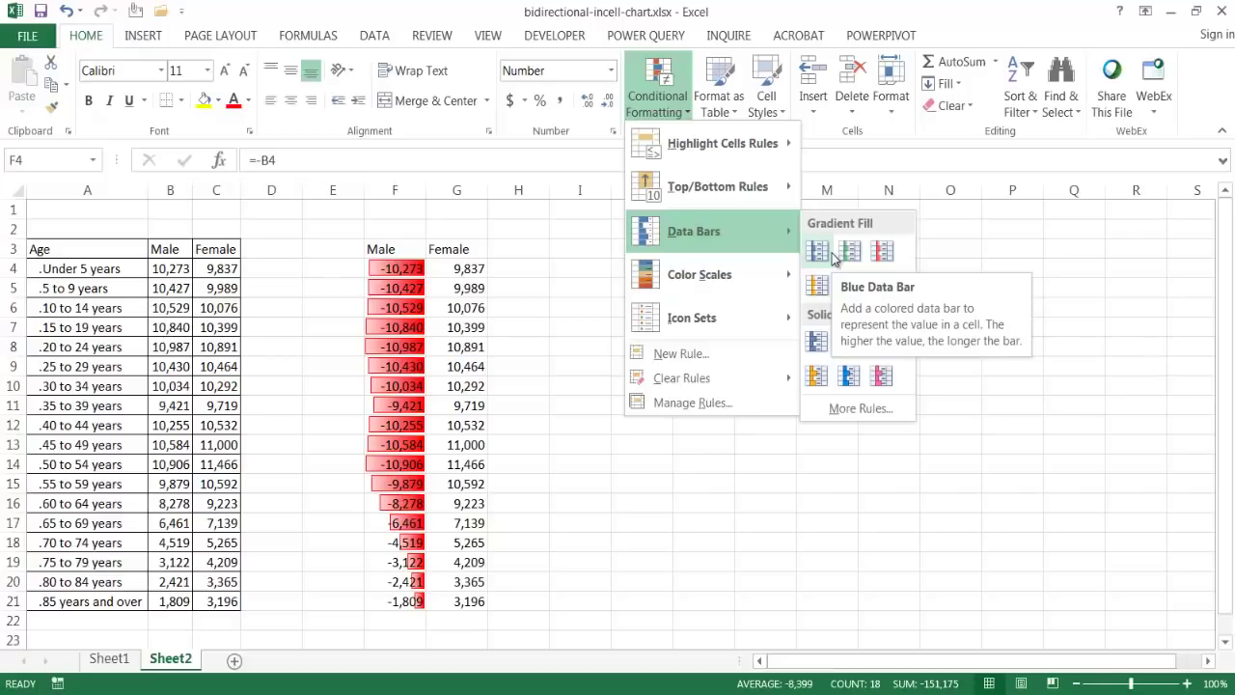
Apply light blue gradient-fill data bars to the female values in G4:G21
left_click(450, 273)
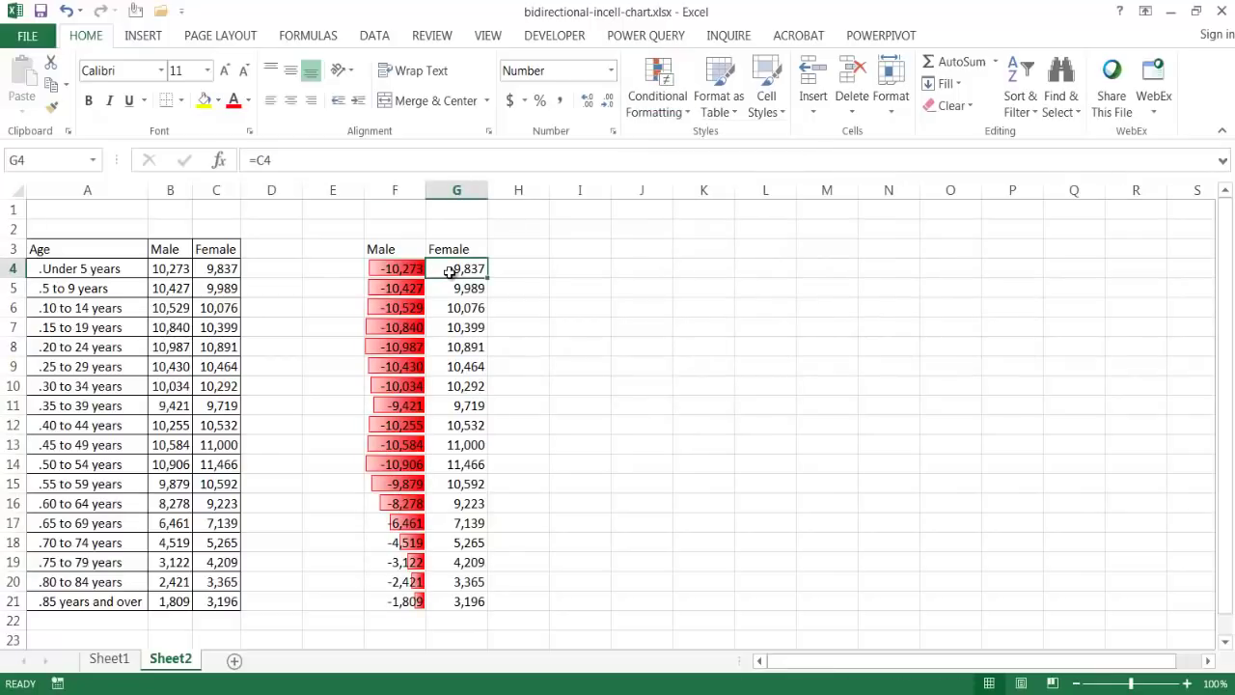
left_click_drag(450, 274, 462, 601)
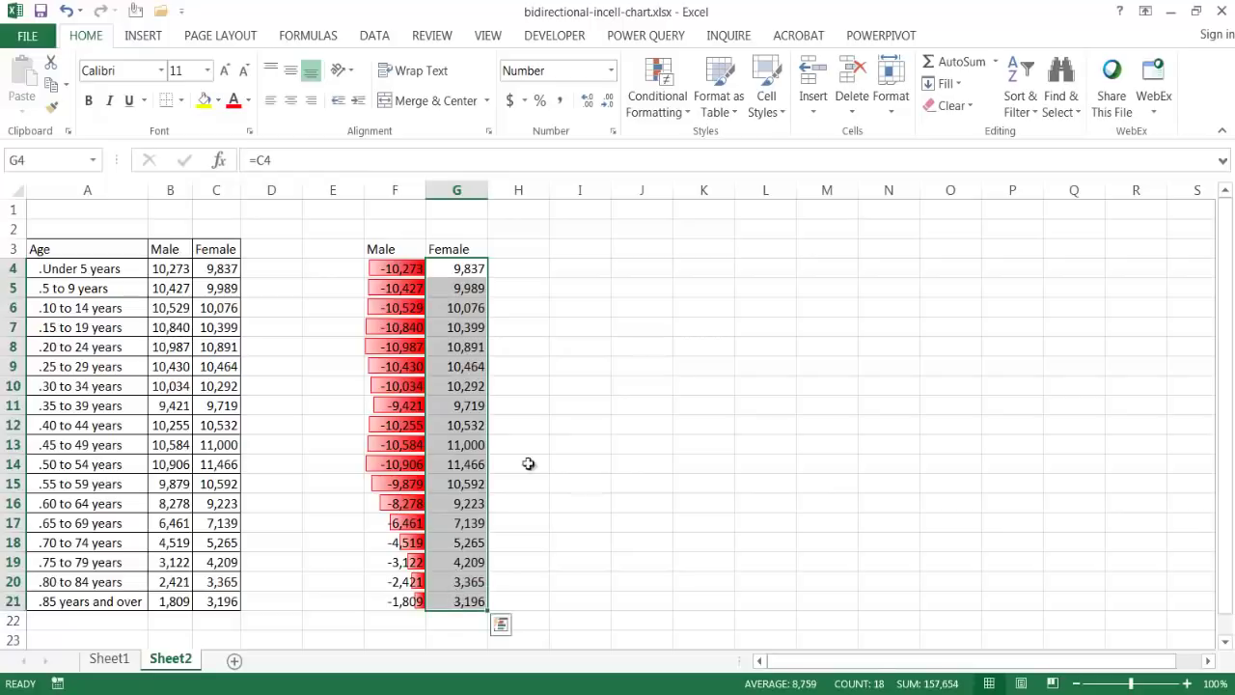
left_click(679, 113)
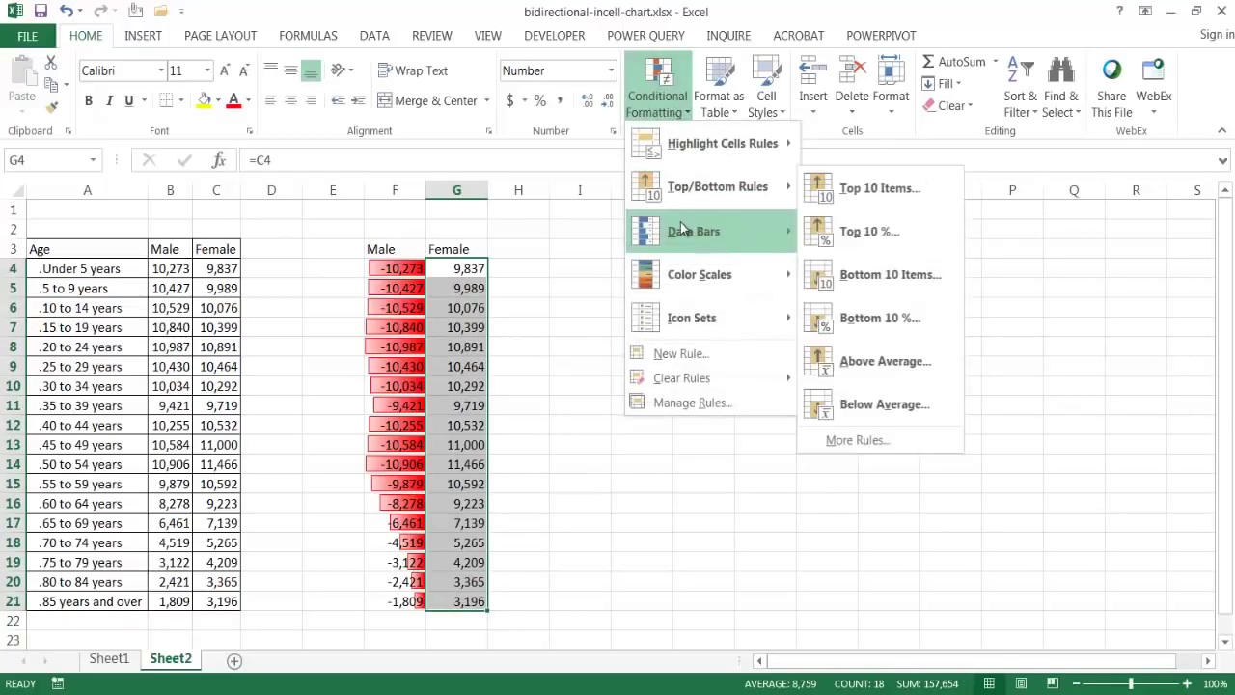
left_click(848, 284)
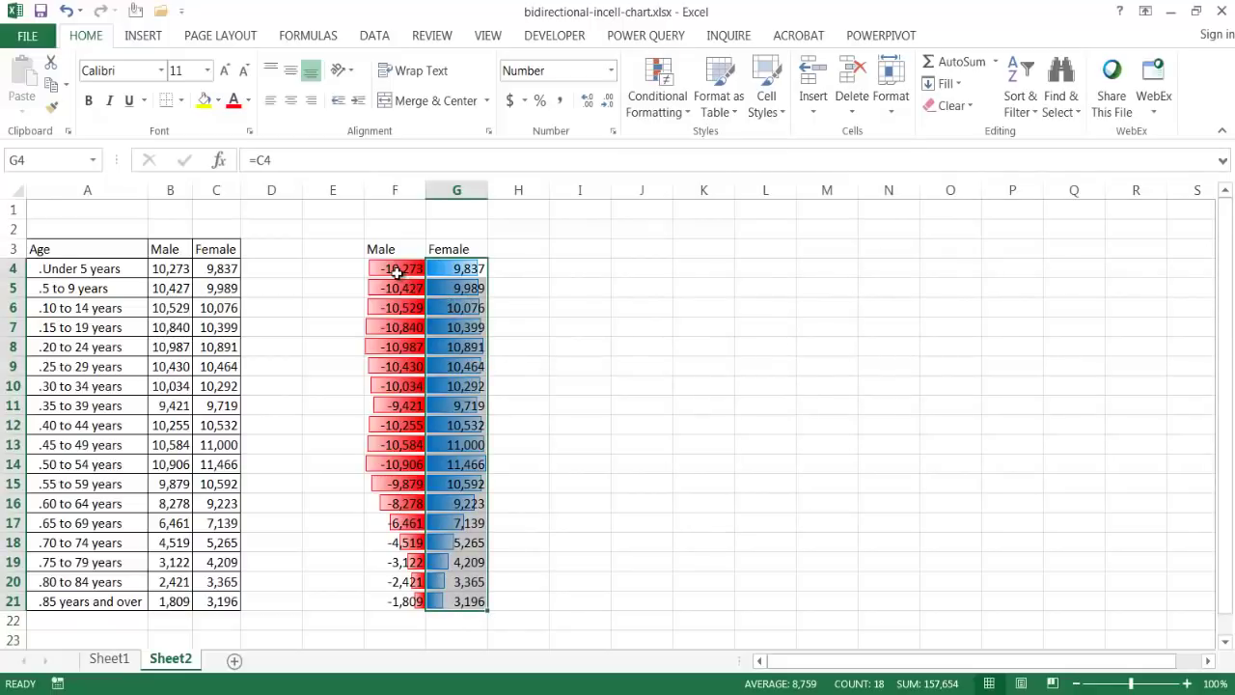
Edit the data-bar rule for F4:F21 and set its negative bar fill color to the standard Light Blue
left_click_drag(396, 271, 374, 596)
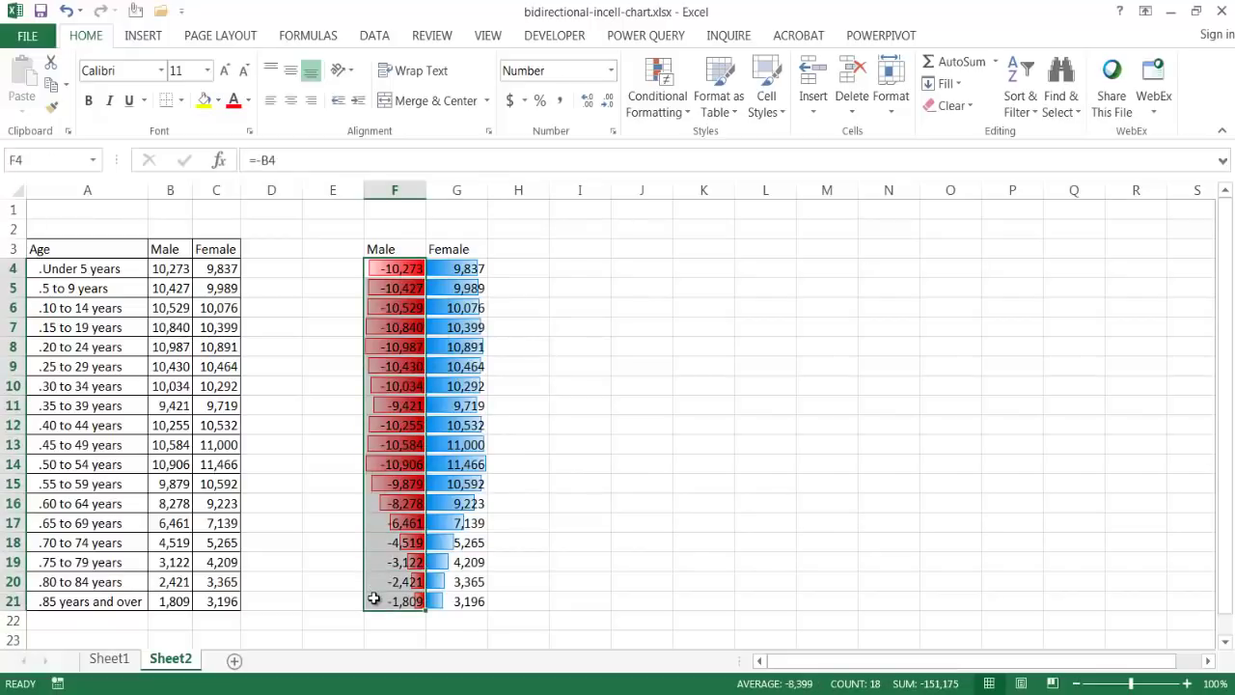
left_click(660, 113)
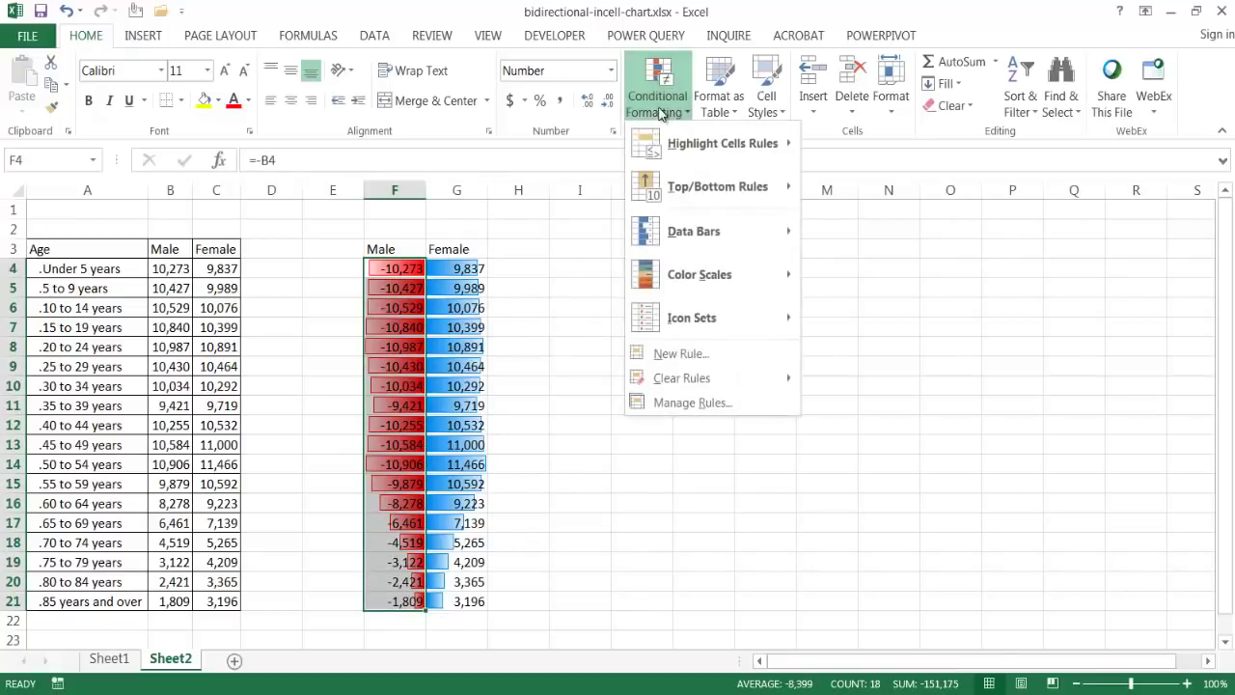
left_click(738, 403)
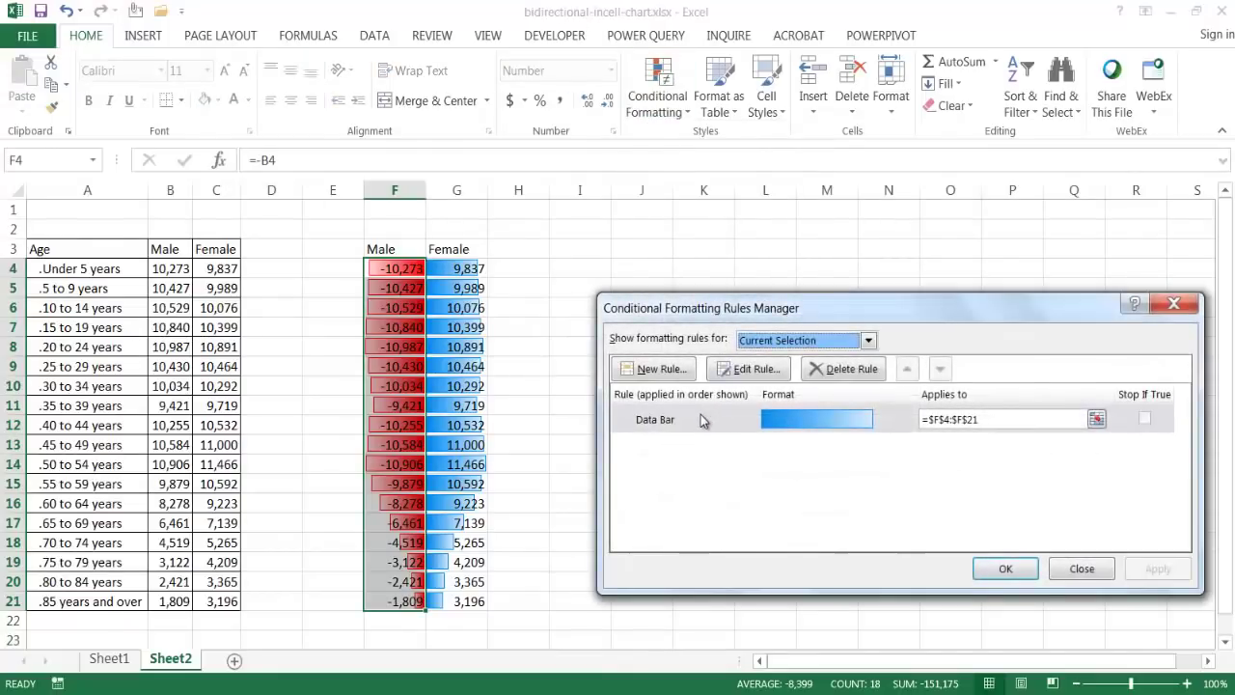
left_click(701, 419)
left_click(747, 372)
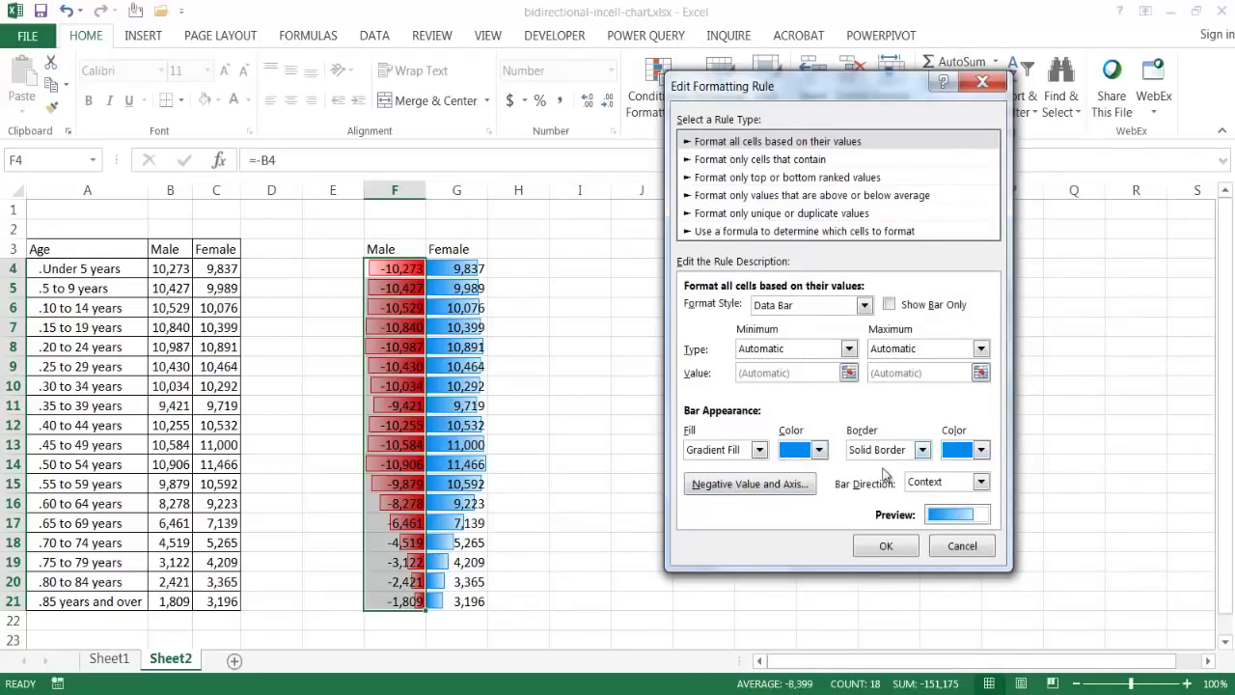
left_click(732, 487)
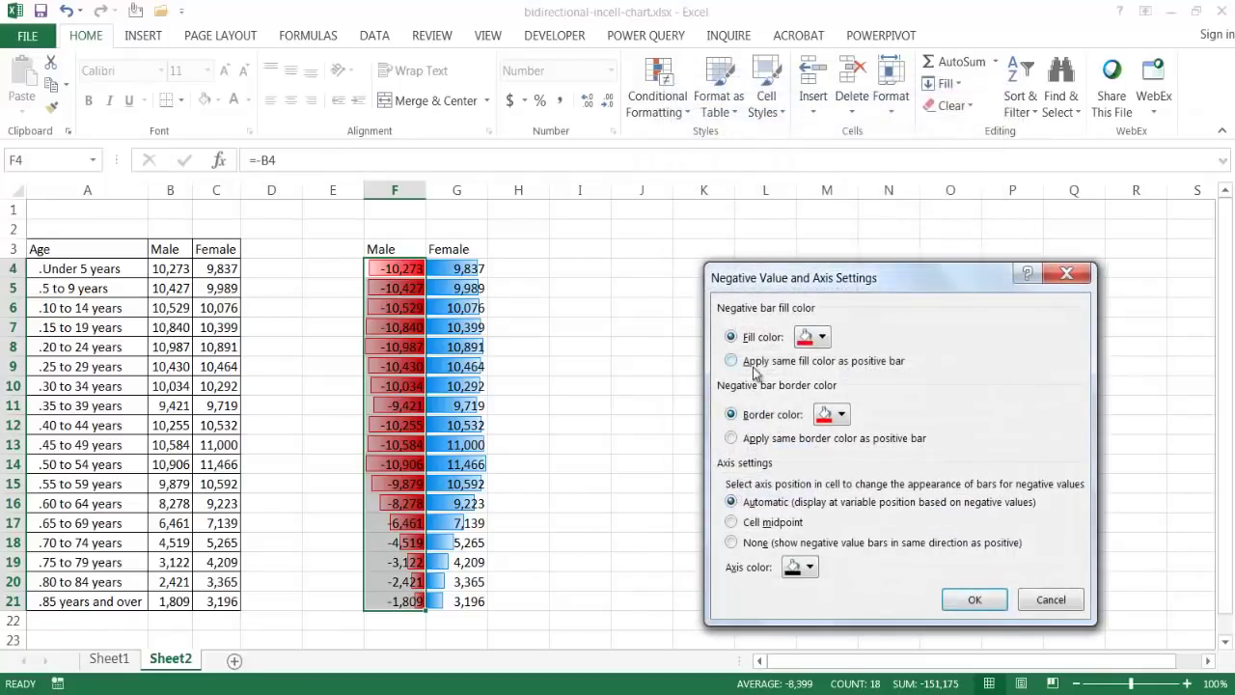
left_click(823, 337)
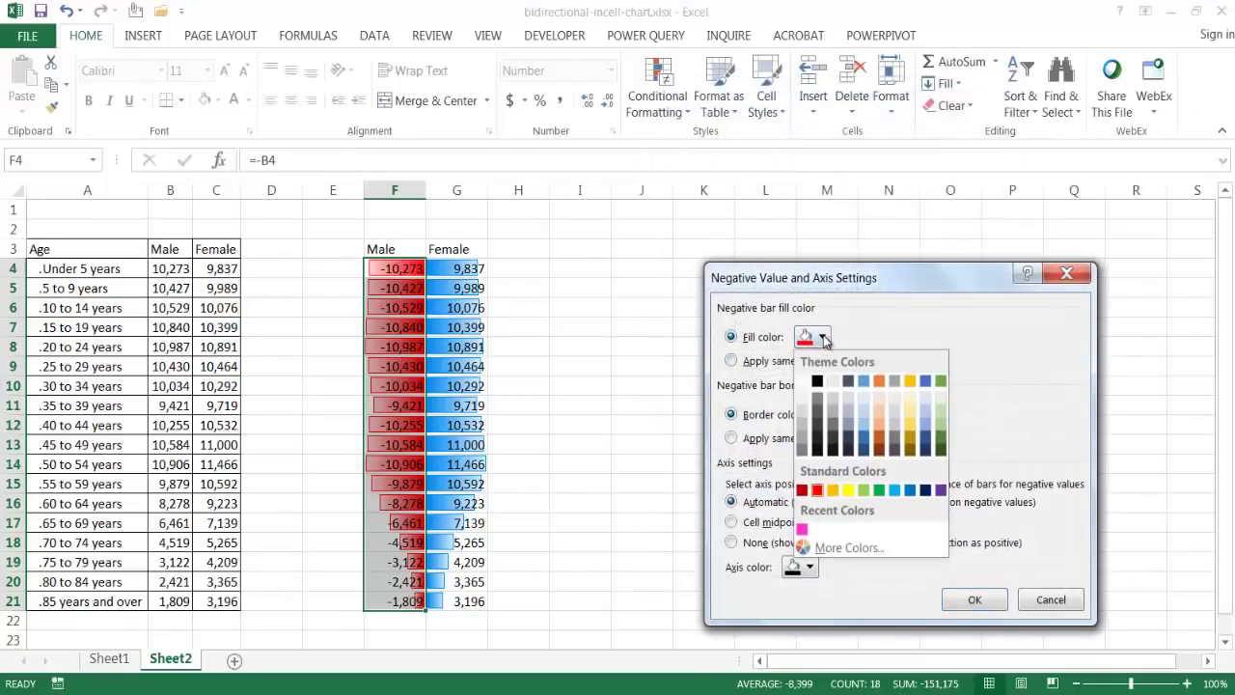
left_click(895, 490)
Set the negative bar border color to the standard Light Blue and apply the edited rule to the male column
left_click(838, 417)
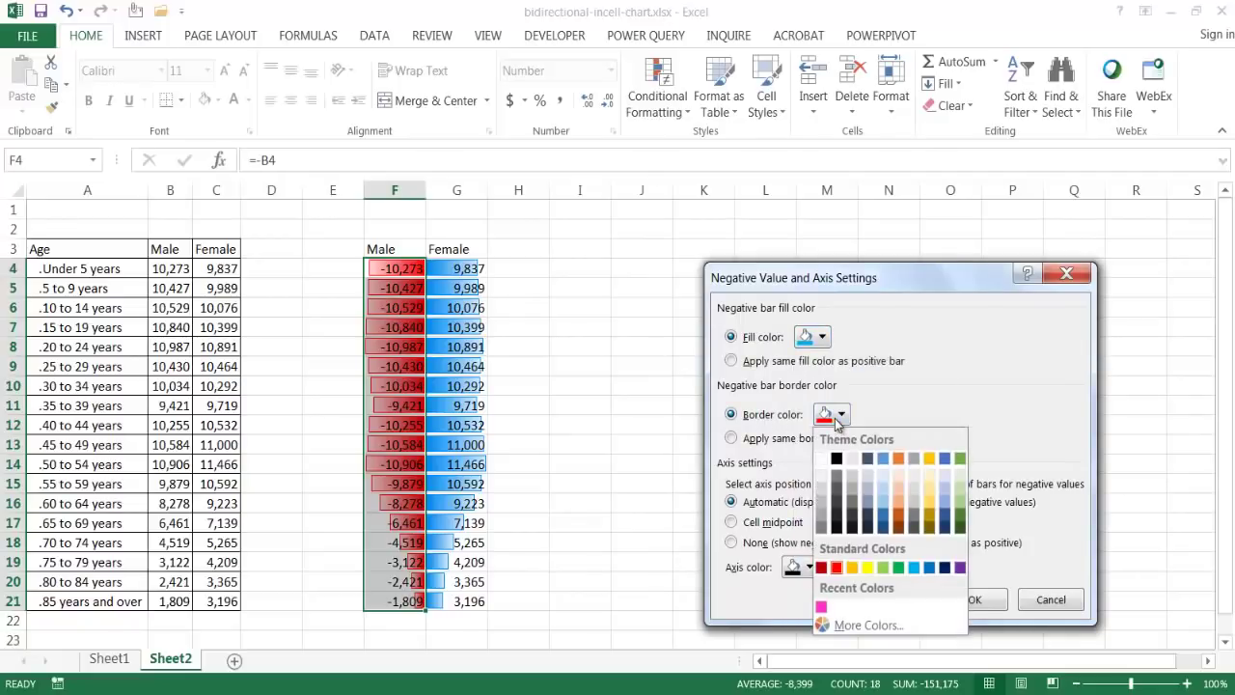
left_click(913, 569)
left_click(962, 598)
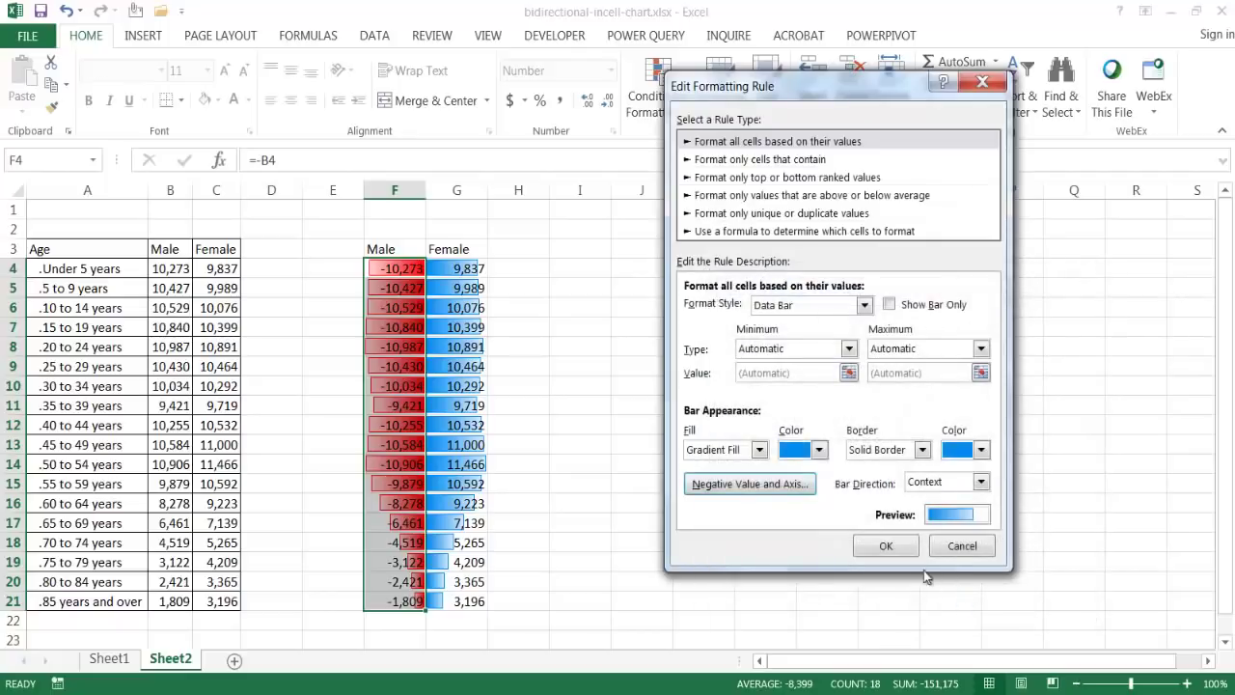
left_click(898, 549)
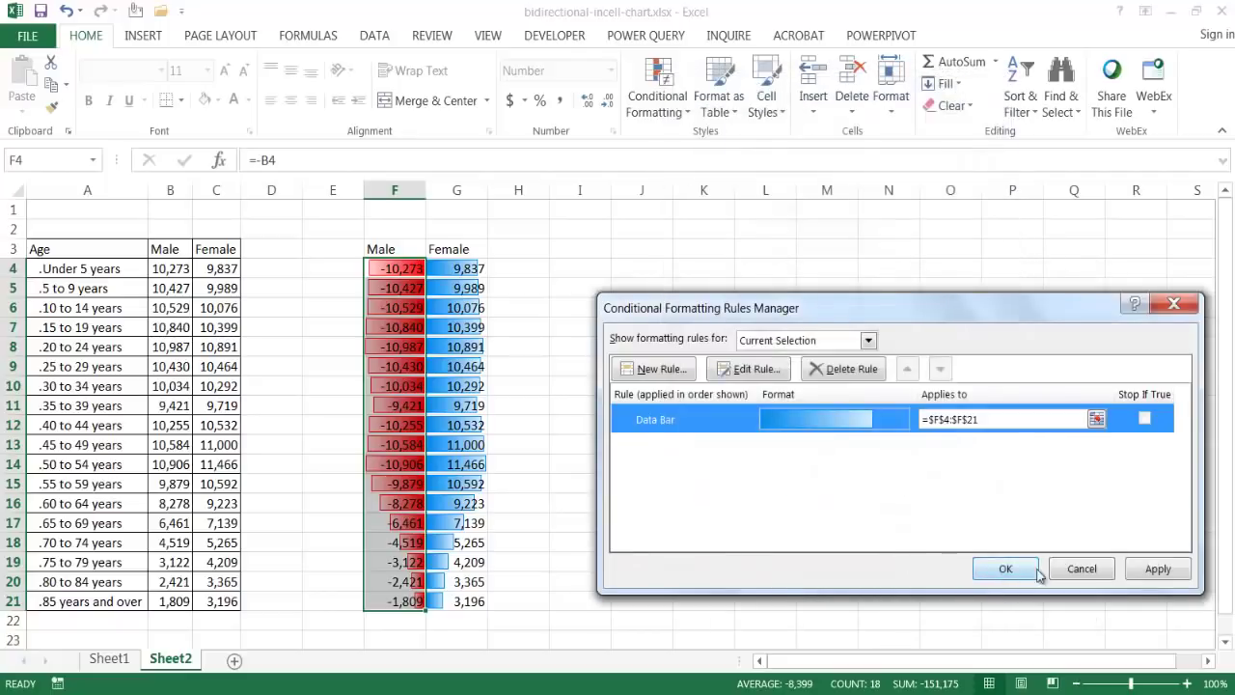
left_click(1147, 571)
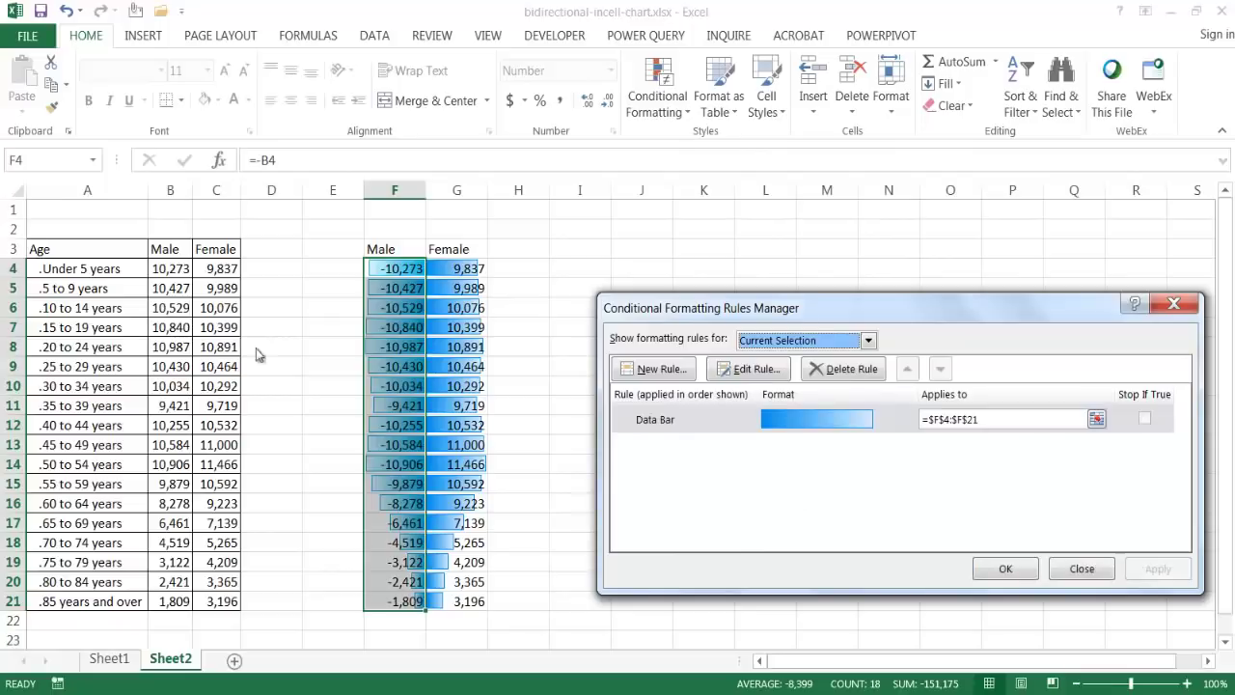
left_click(1006, 569)
Edit the data-bar rule for G4:G21, setting both the bar fill and the border color to the recently used pink
left_click(459, 269)
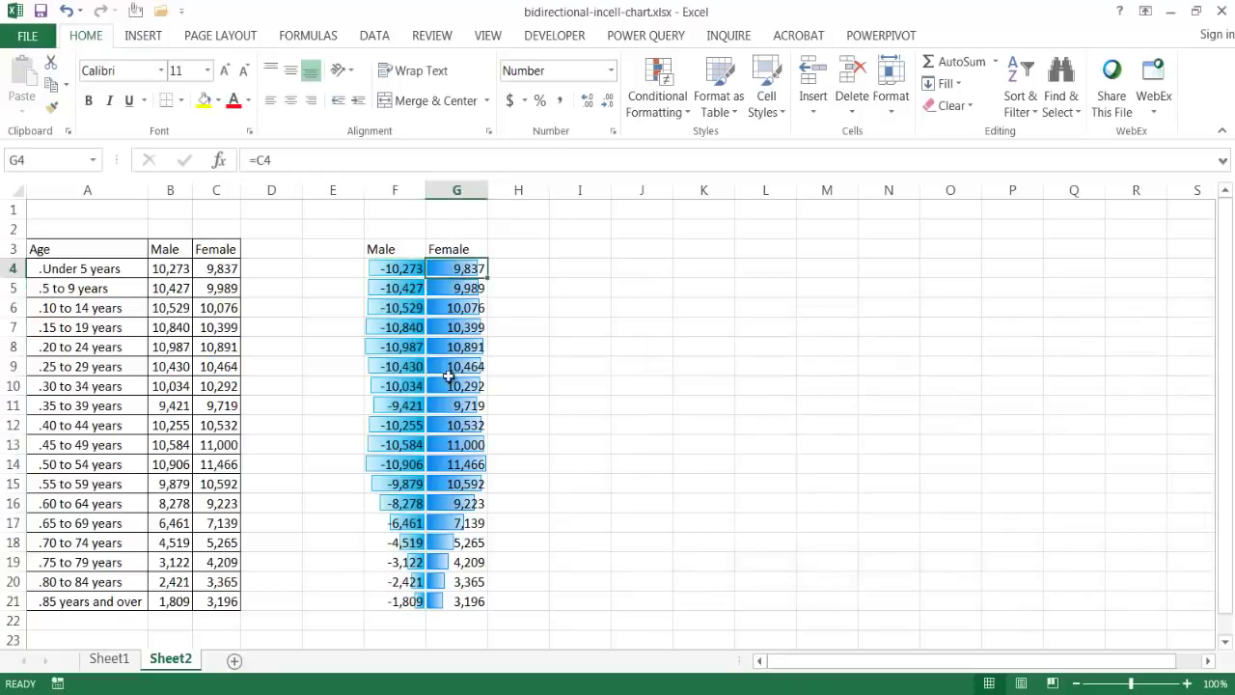
left_click_drag(448, 376, 447, 603)
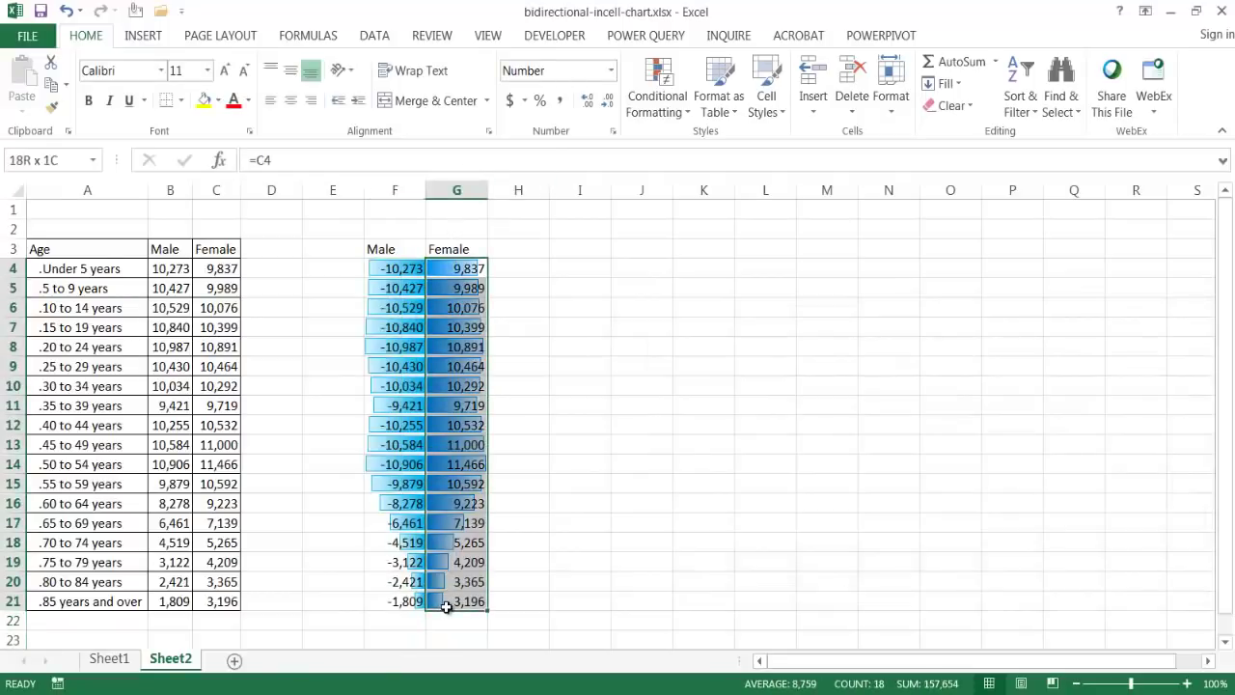
left_click(680, 108)
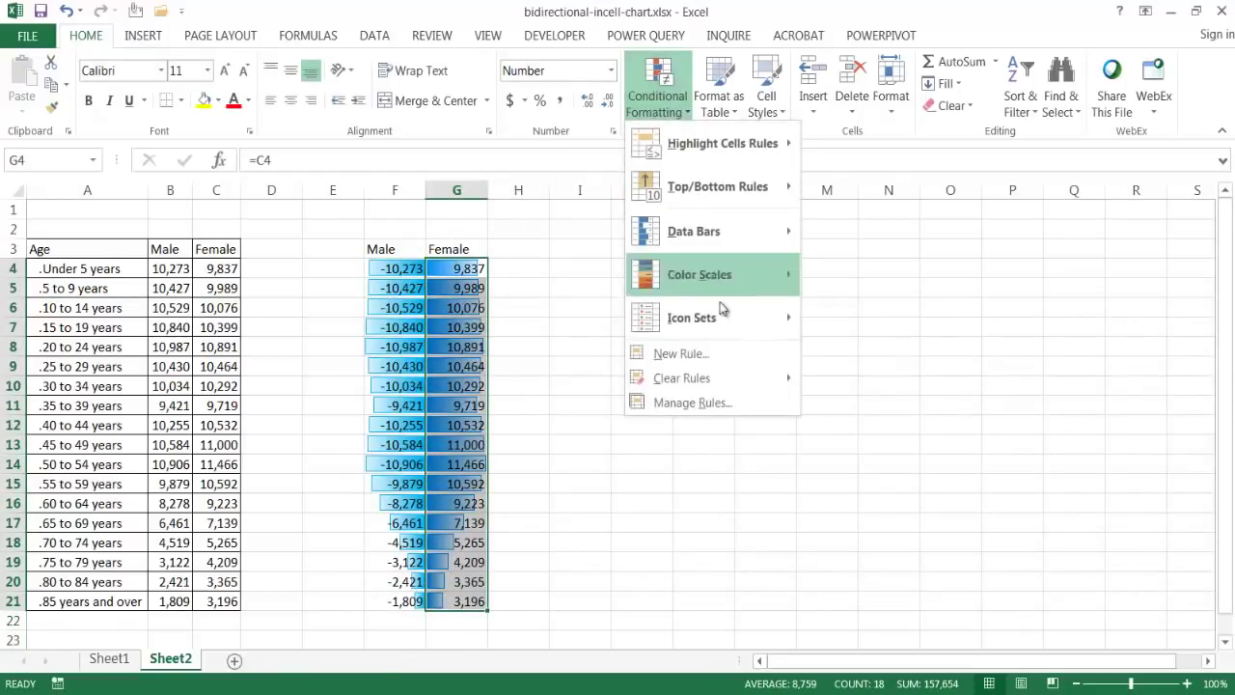
left_click(719, 399)
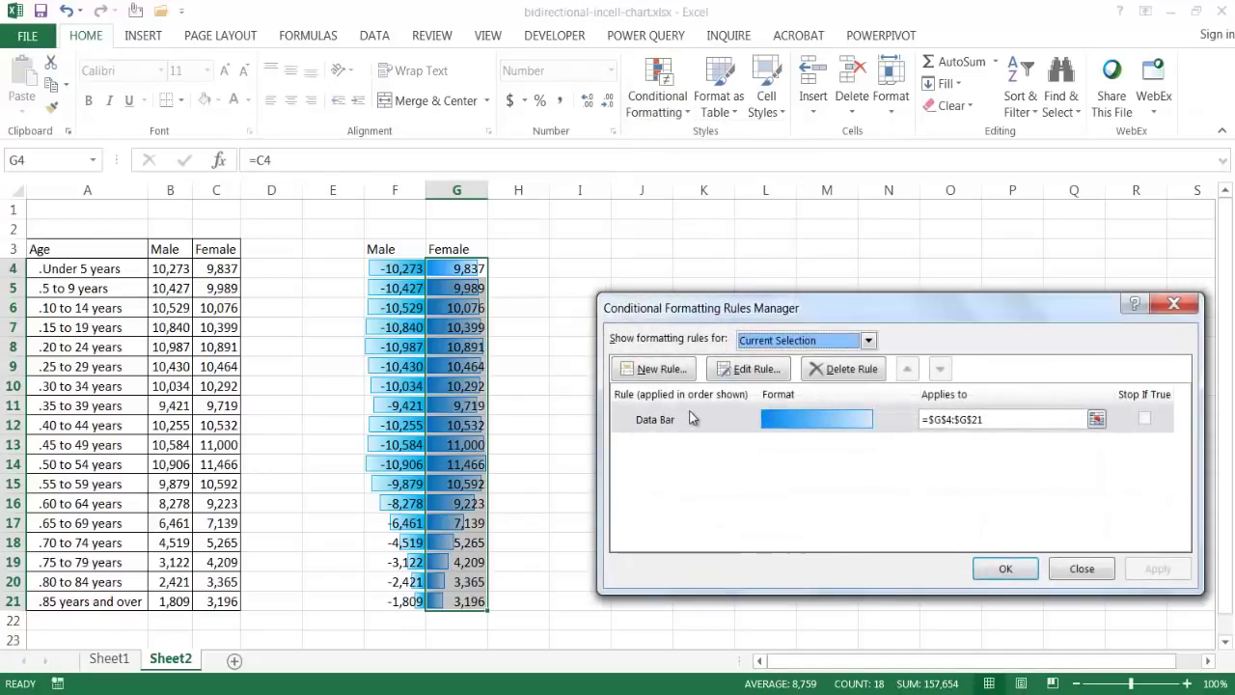
left_click(748, 372)
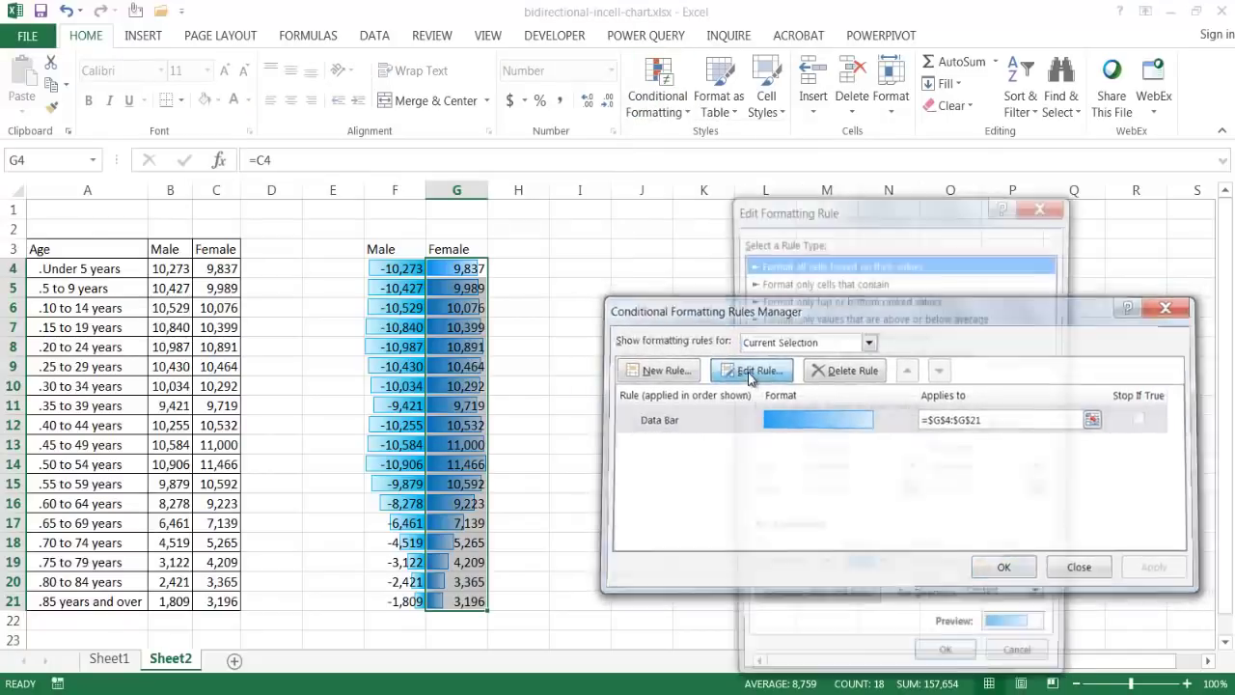
left_click(881, 573)
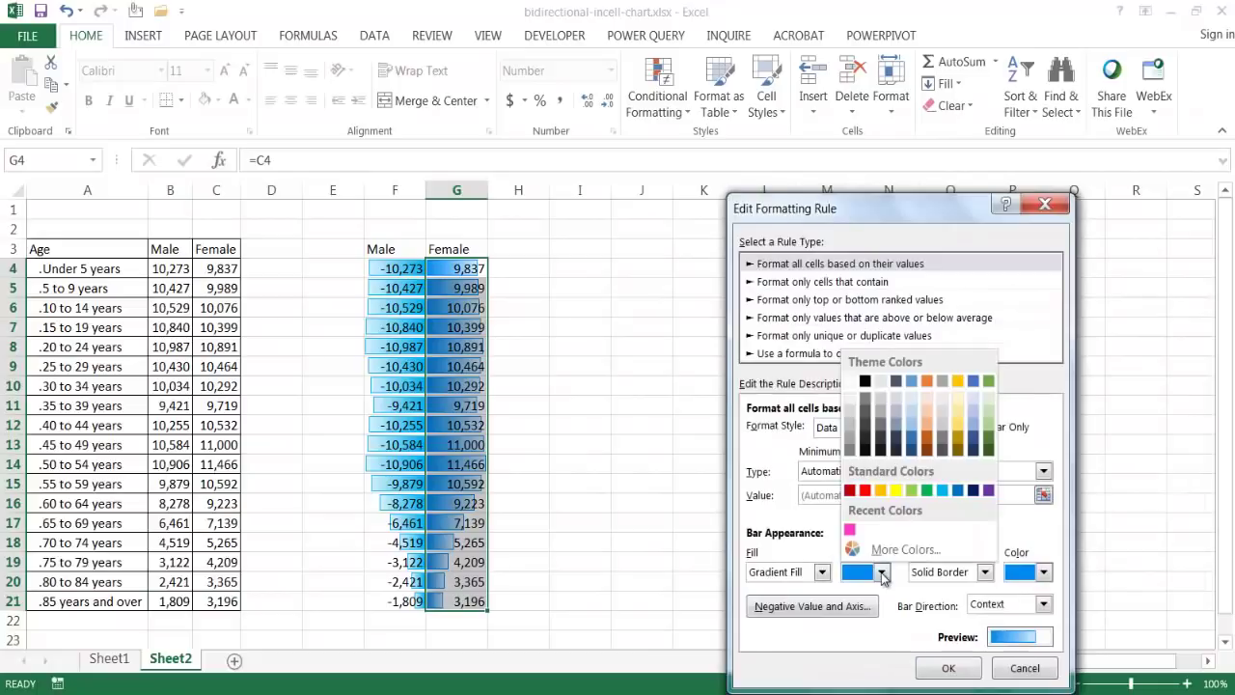
left_click(851, 530)
left_click(1043, 572)
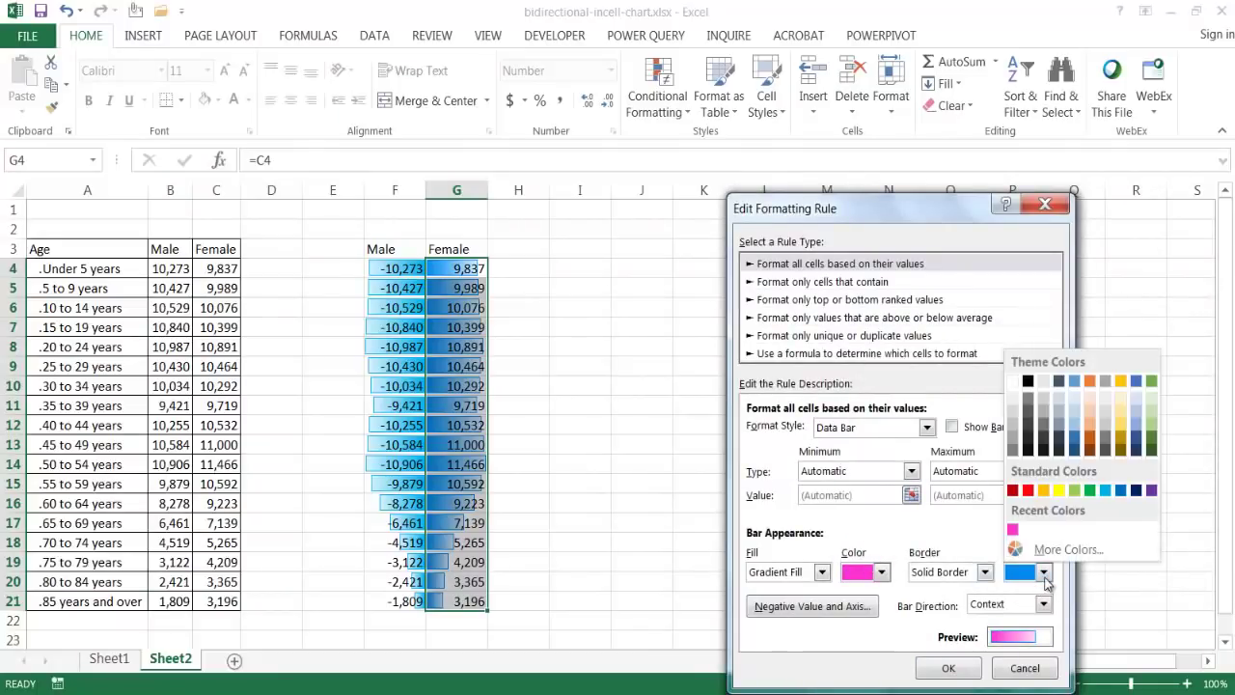
left_click(1014, 529)
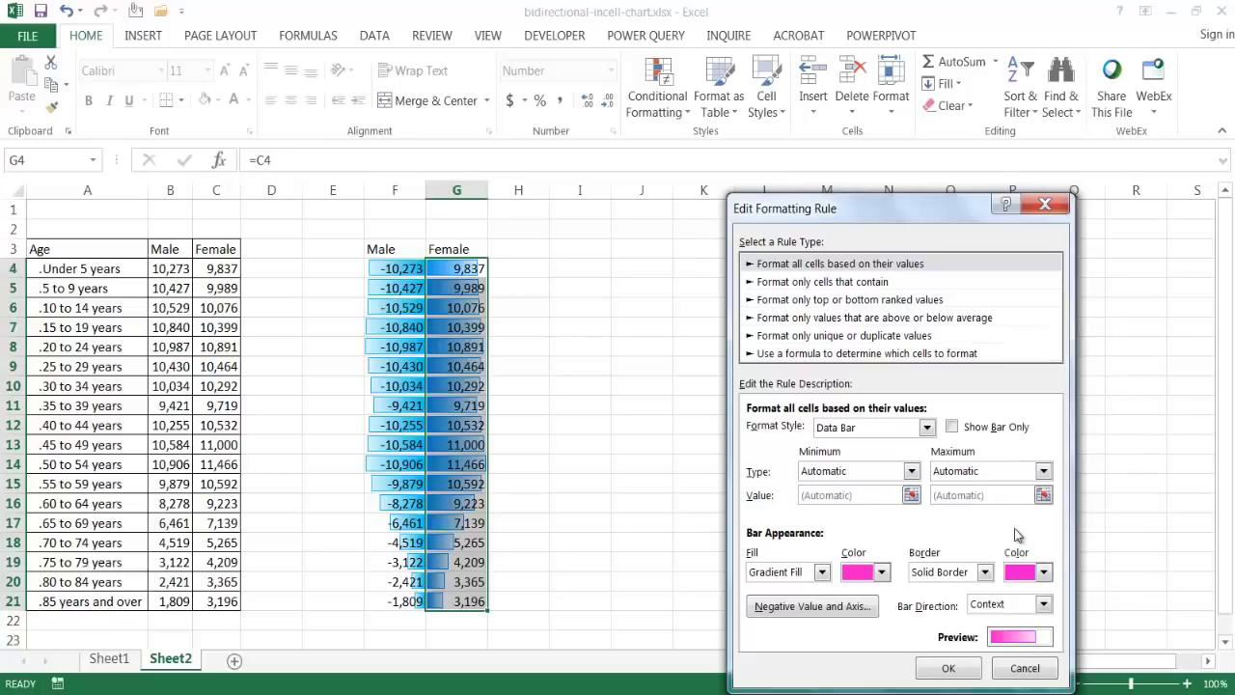
left_click(879, 572)
left_click(901, 554)
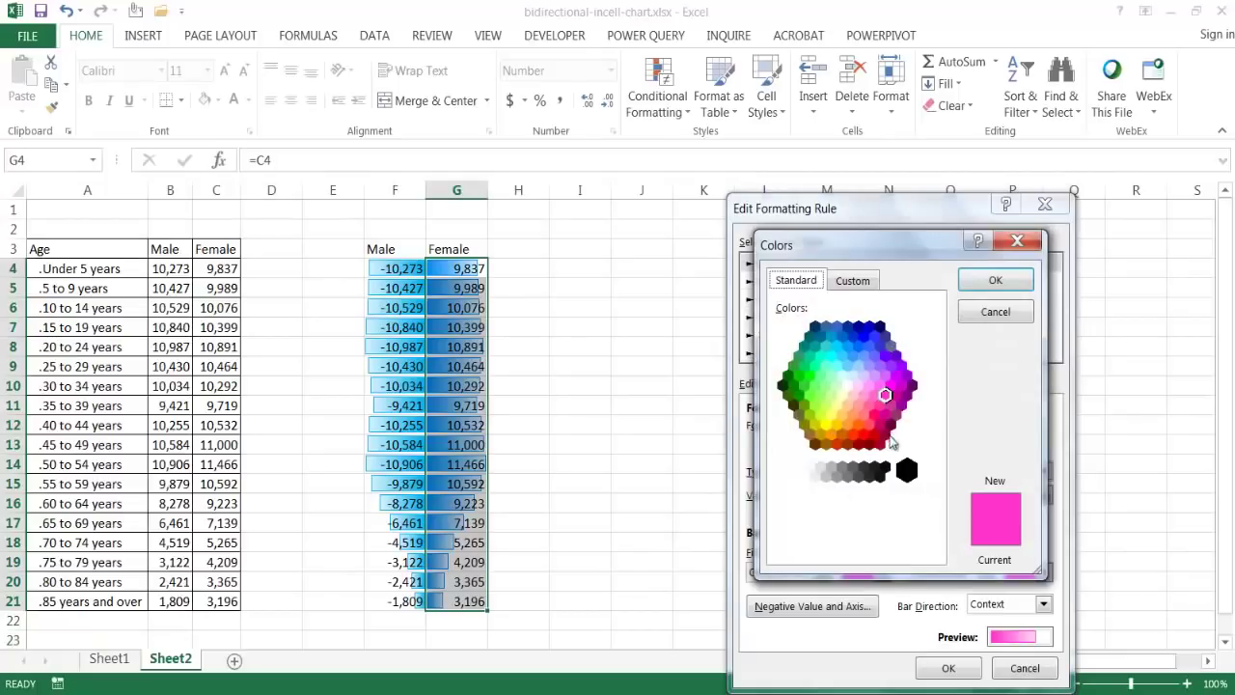
left_click(996, 313)
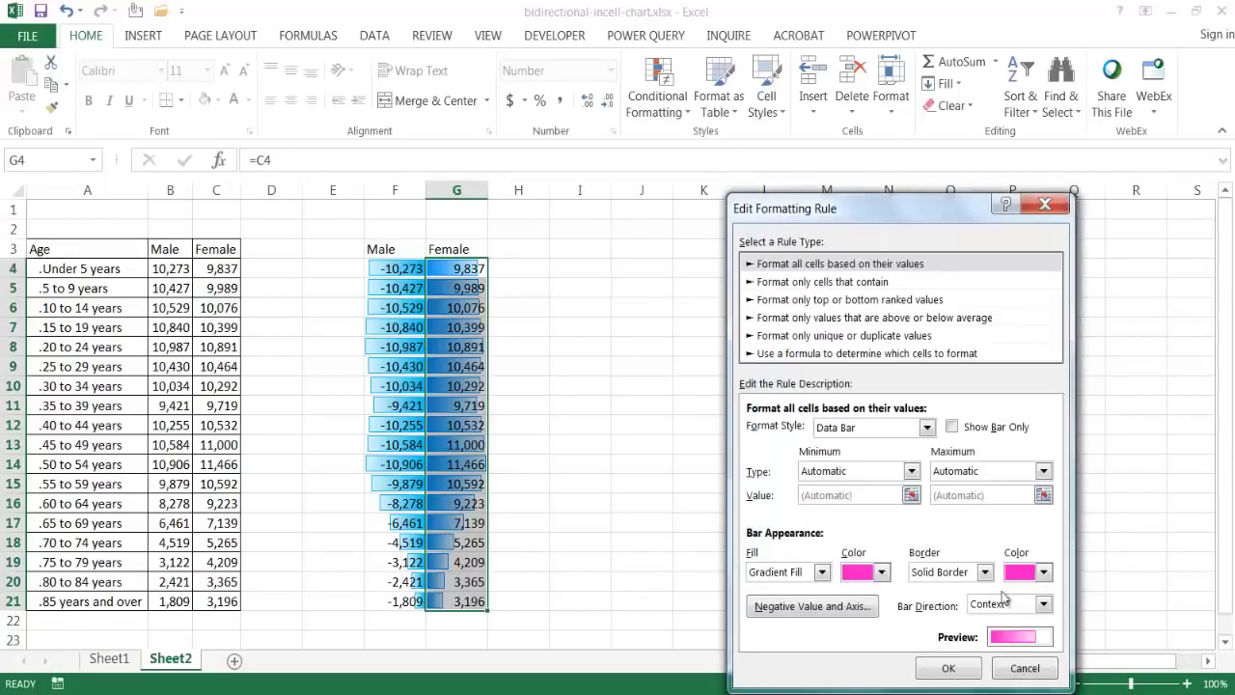
Confirm the edited rule to apply the pink data bars to the female column and deselect the range
left_click(948, 667)
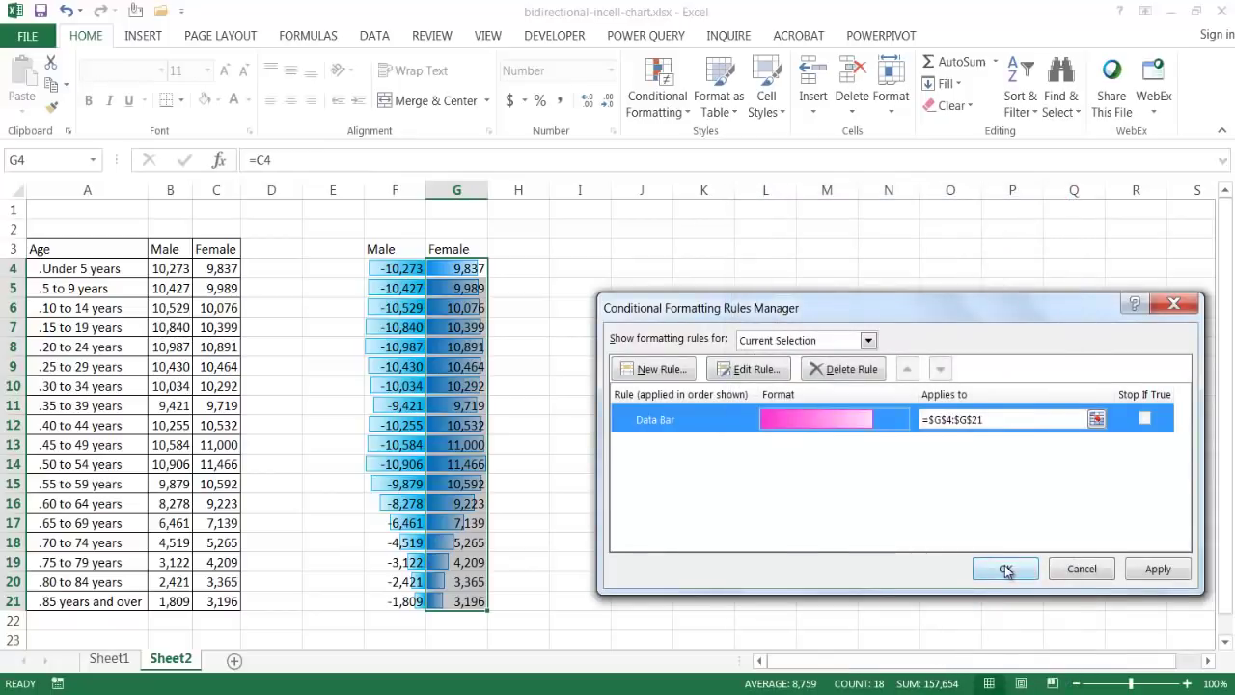
left_click(1004, 568)
left_click(666, 543)
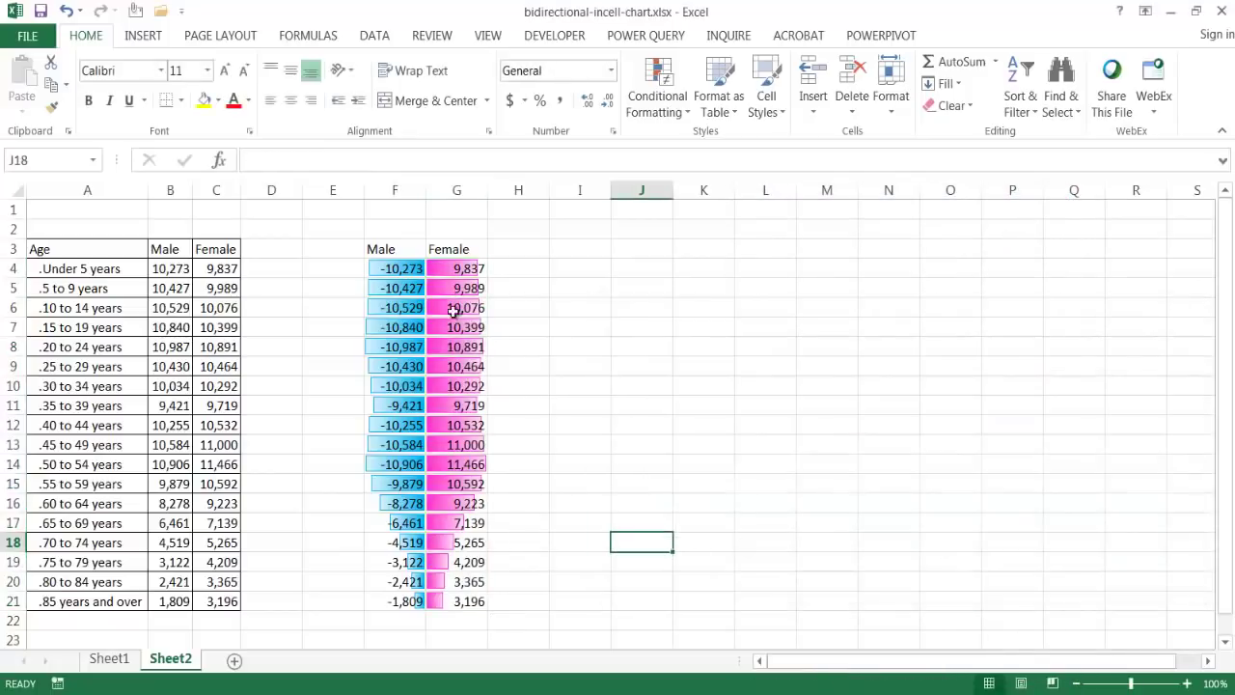
Widen columns F and G equally to more than double their width so the data bars are longer
left_click_drag(395, 191, 508, 193)
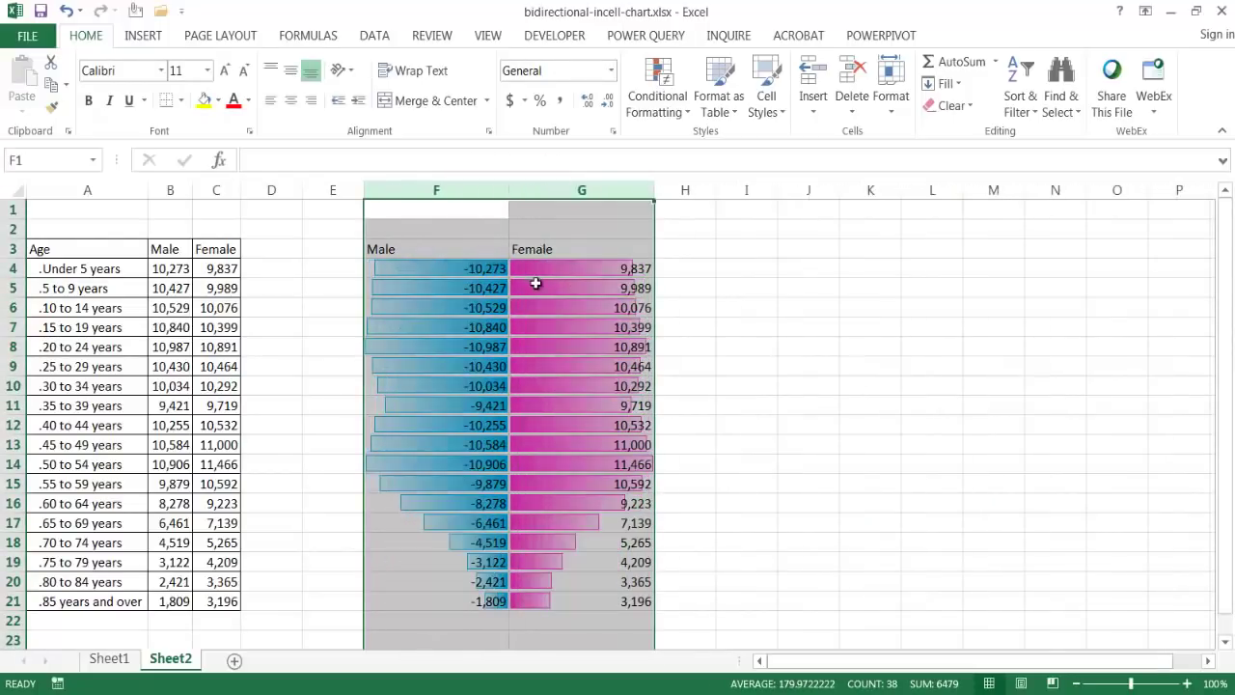
left_click(512, 286)
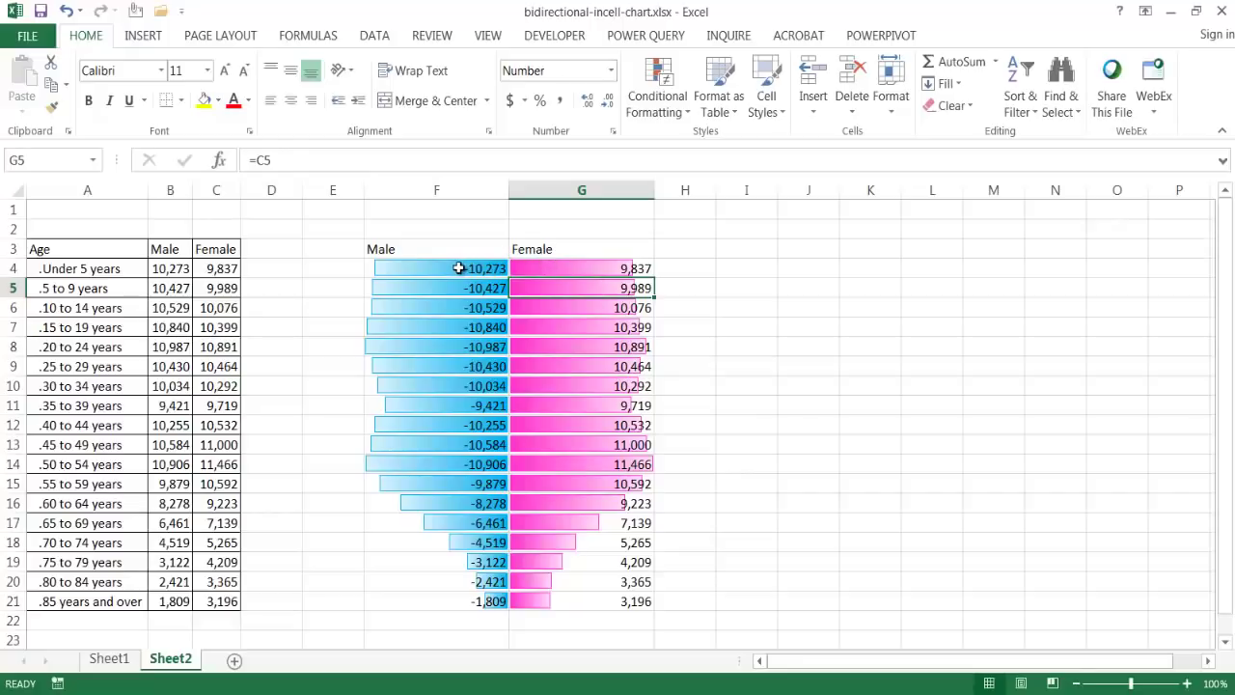
Edit the female data-bar rule for G4:G21 to show the bars only, without the numbers, and apply it
left_click_drag(459, 269, 579, 594)
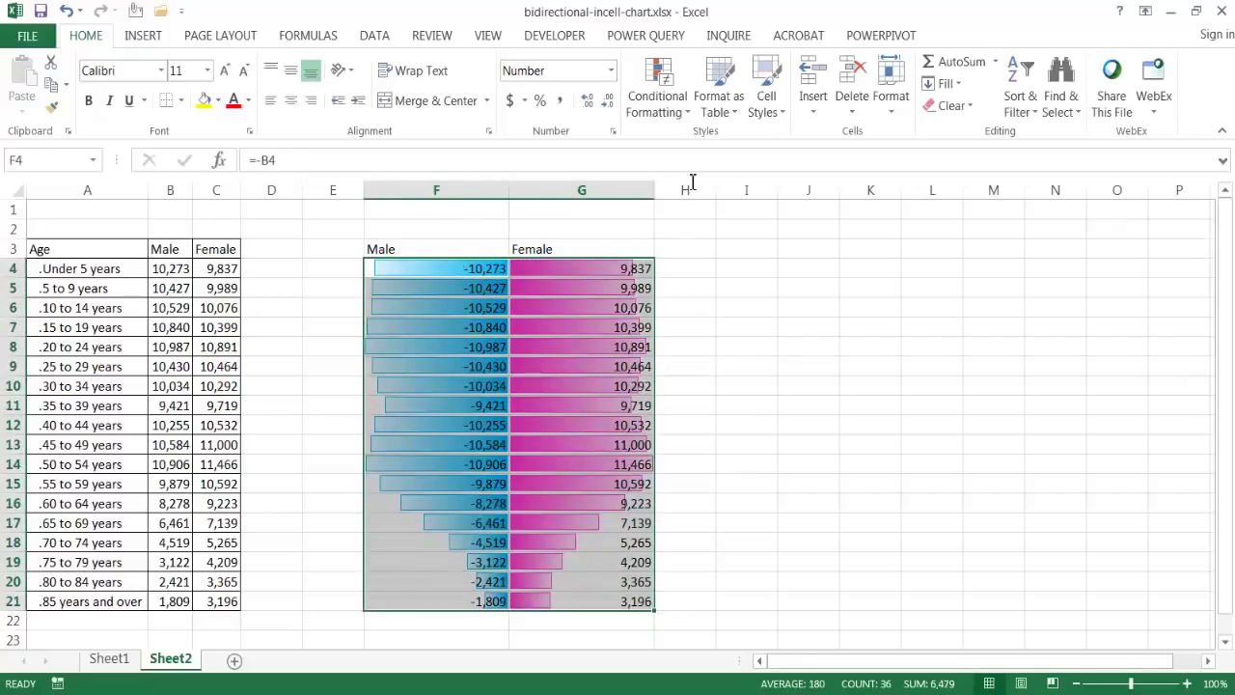
left_click(684, 112)
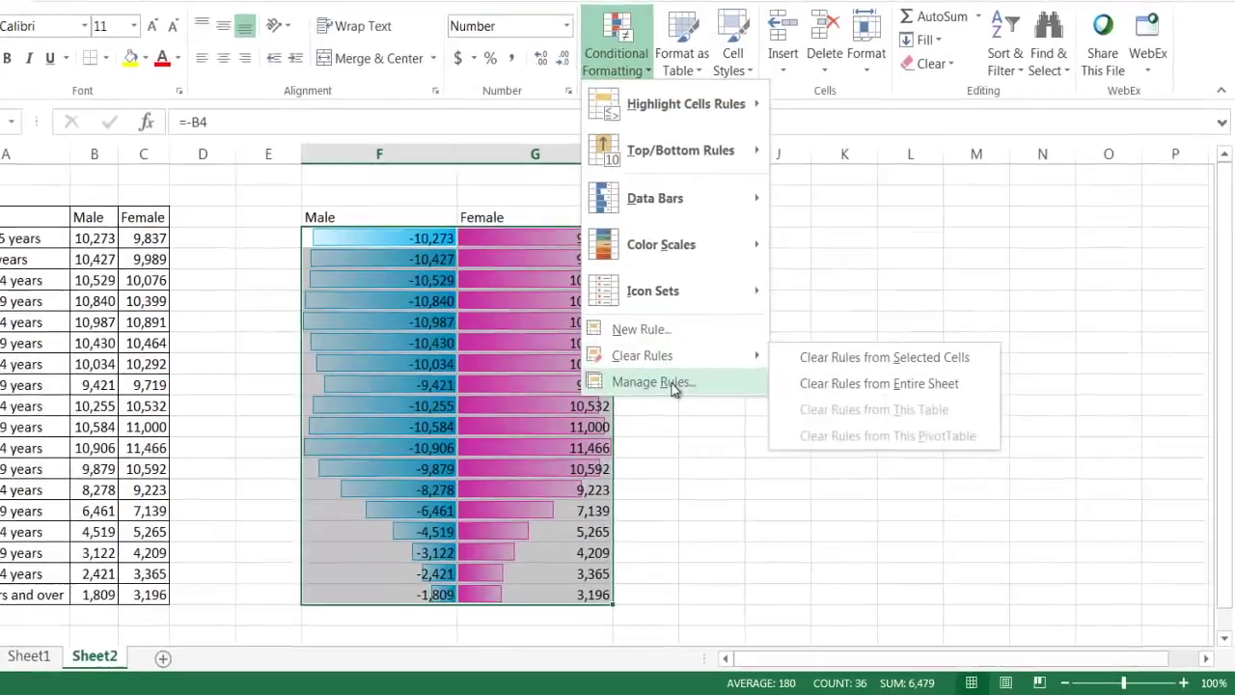
left_click(692, 402)
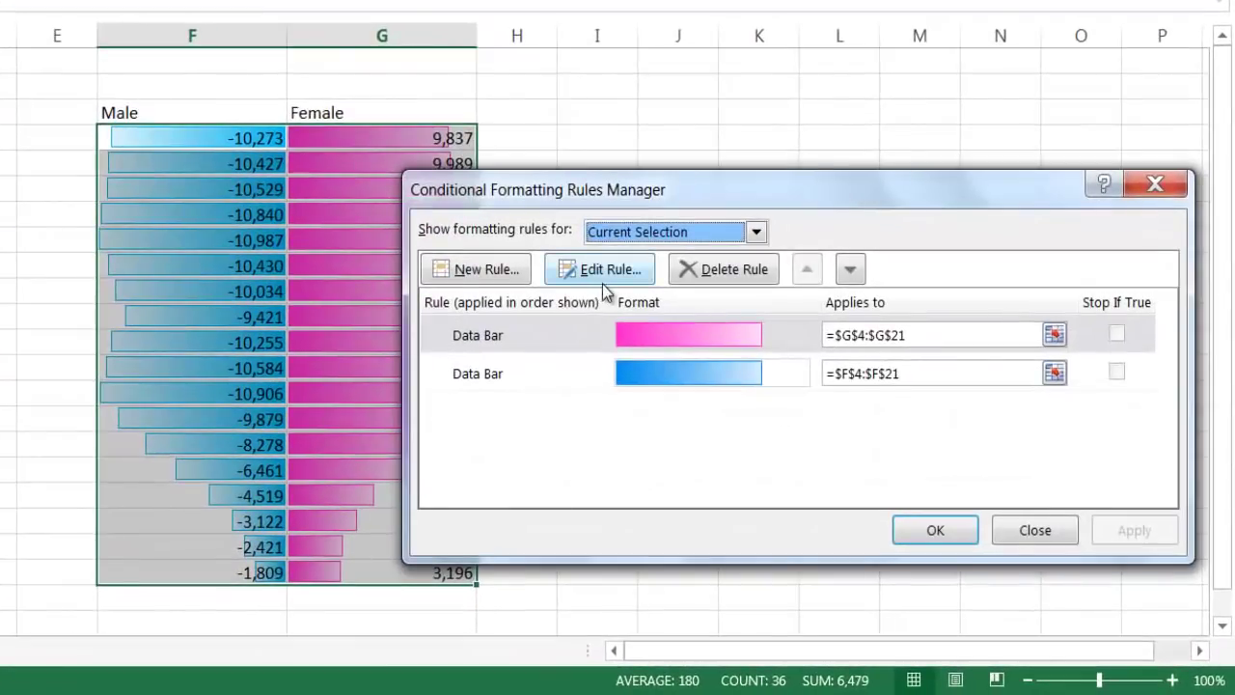
left_click(516, 335)
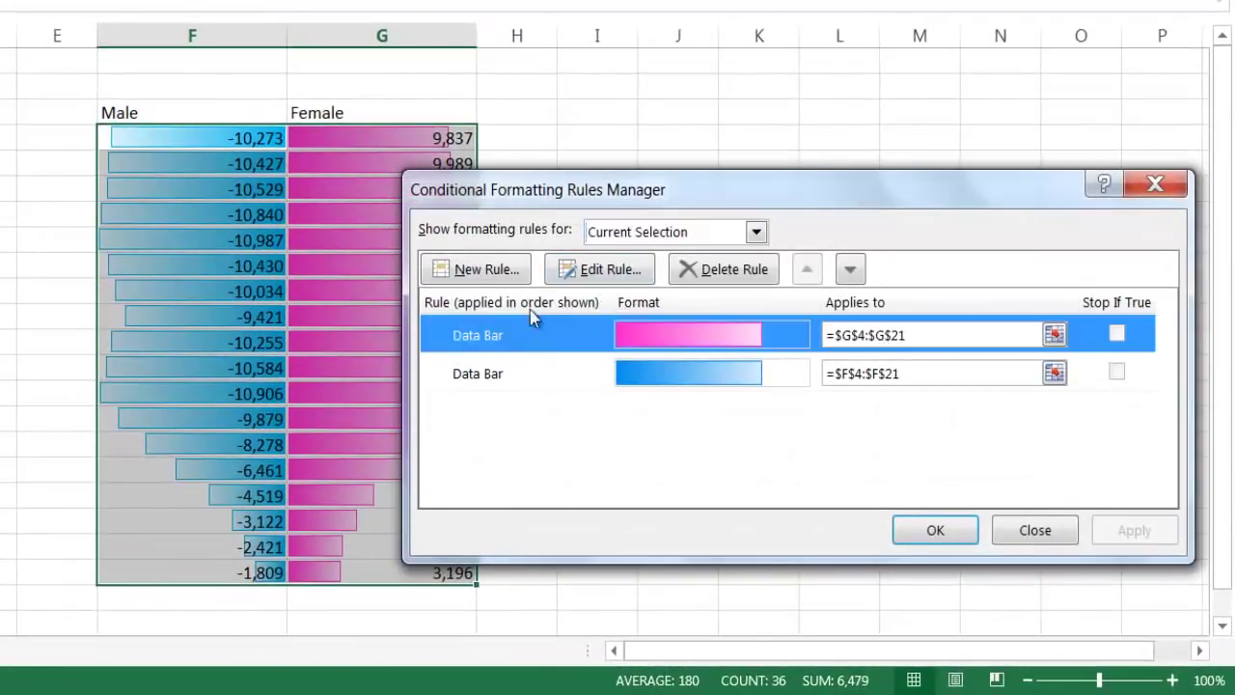
left_click(599, 269)
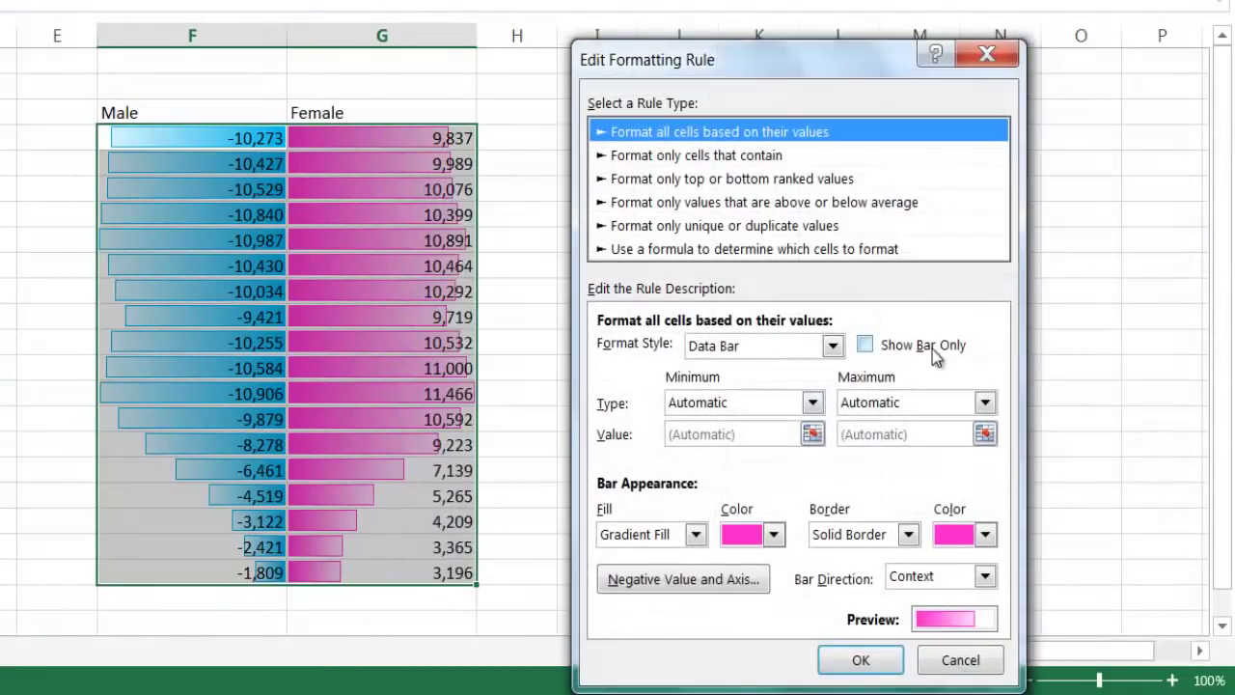
left_click(869, 345)
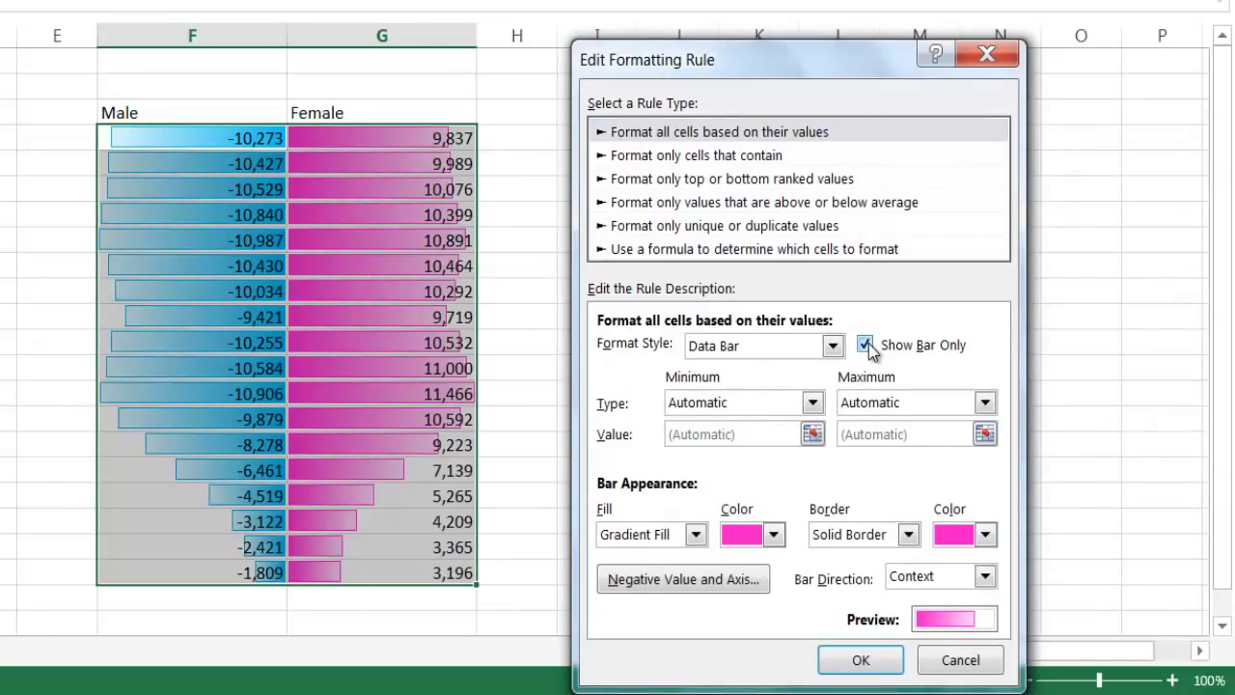
left_click(862, 661)
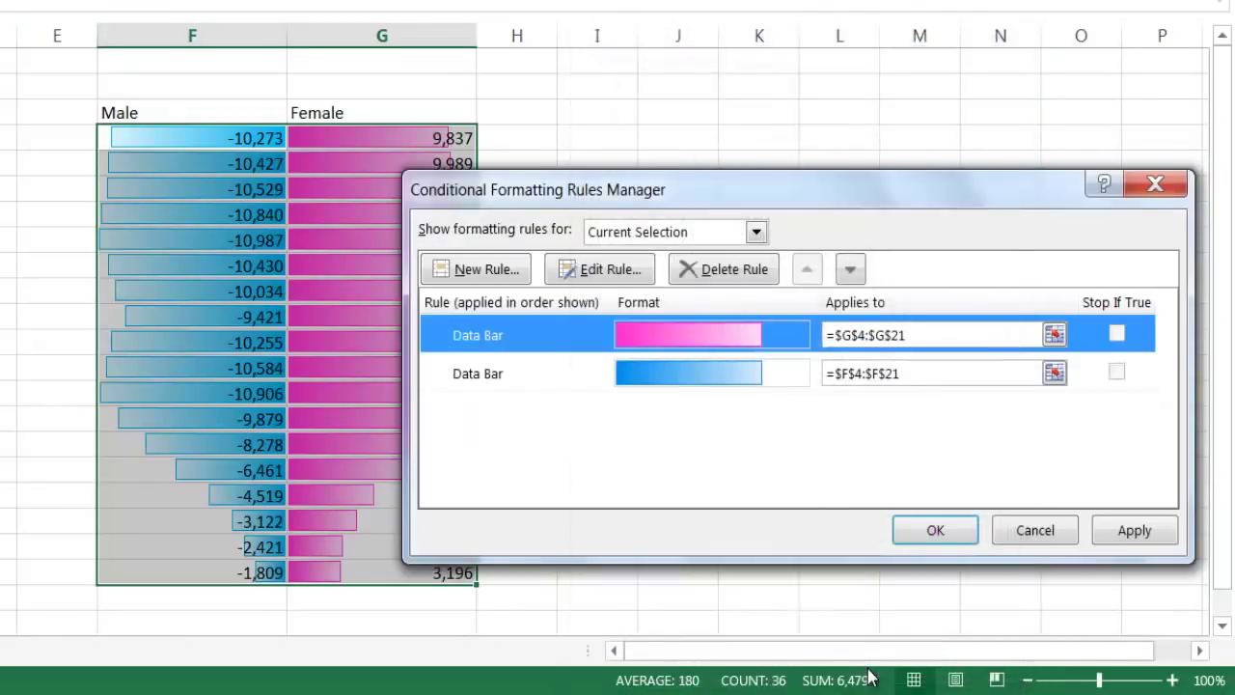
left_click(1135, 533)
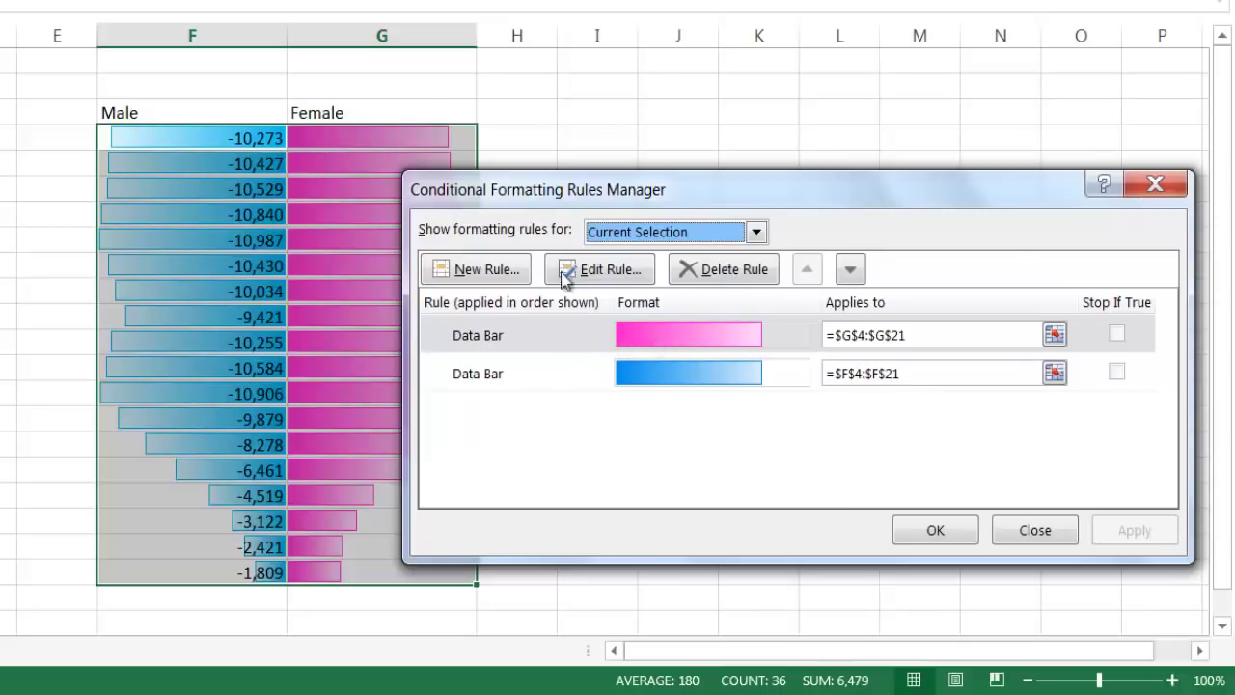
Set the male data-bar rule for F4:F21 to show bars only, apply it and deselect the range
left_click(528, 367)
left_click(599, 269)
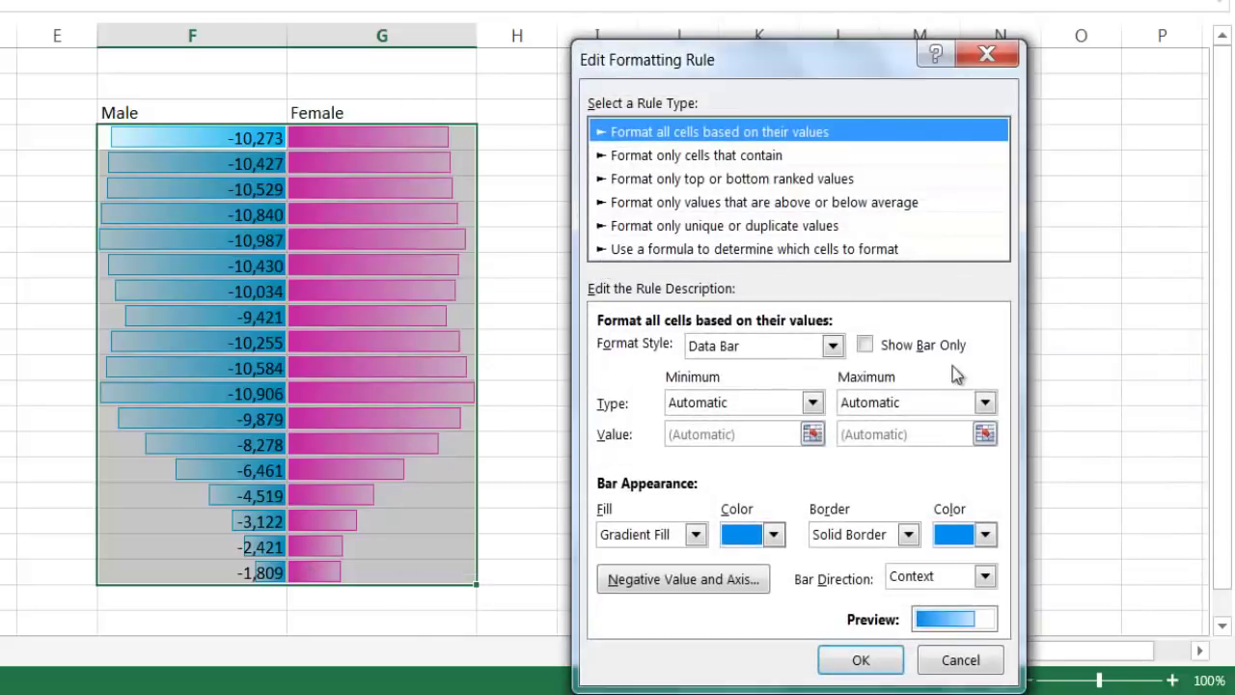
left_click(876, 346)
left_click(858, 664)
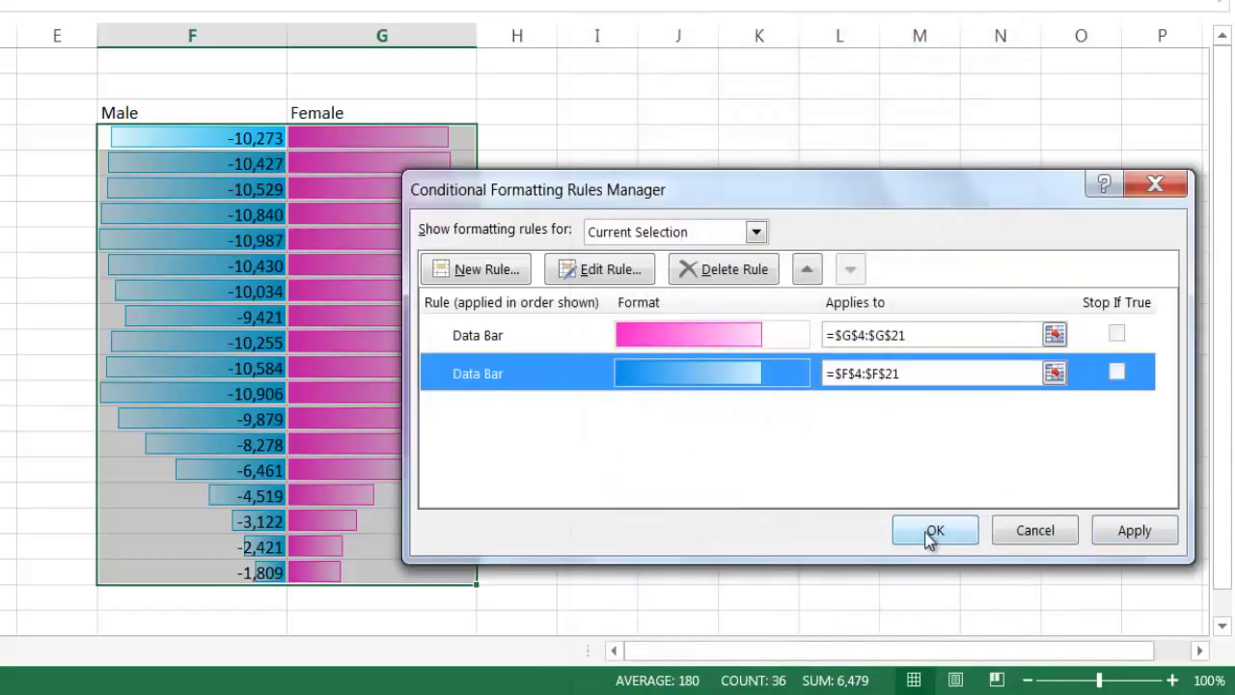
left_click(932, 532)
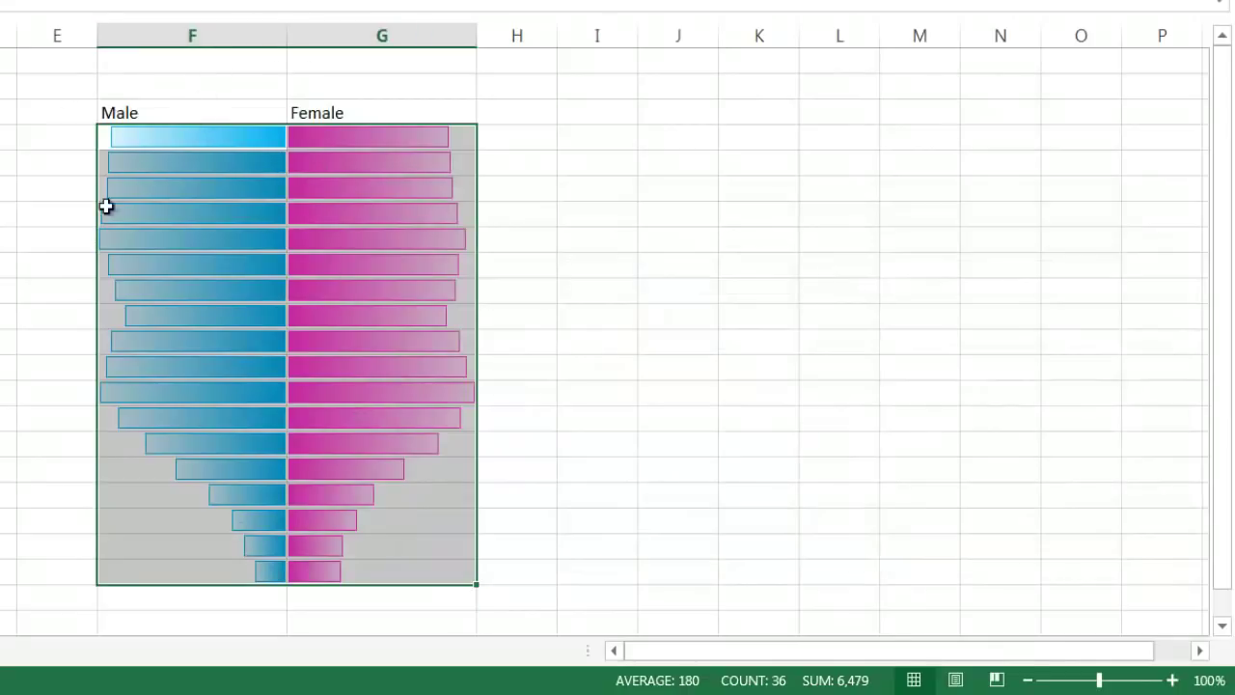
left_click(106, 245)
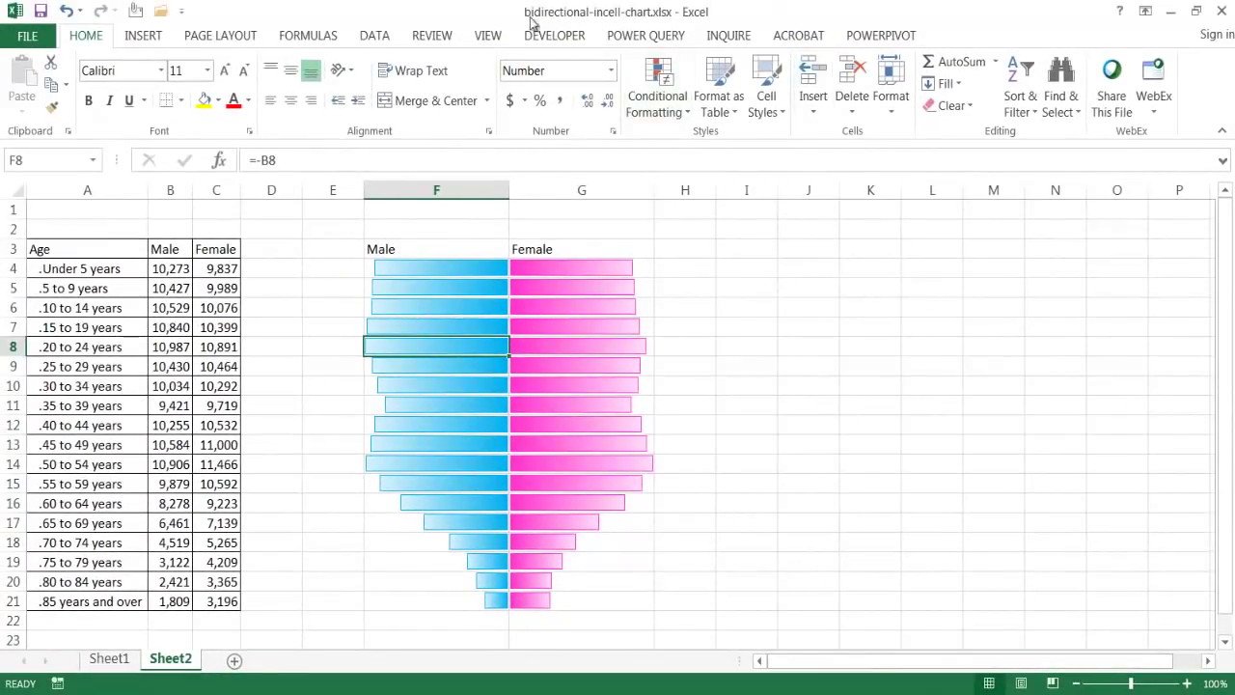
Hide the gridlines on Sheet2 and select an empty cell away from the chart
left_click(491, 38)
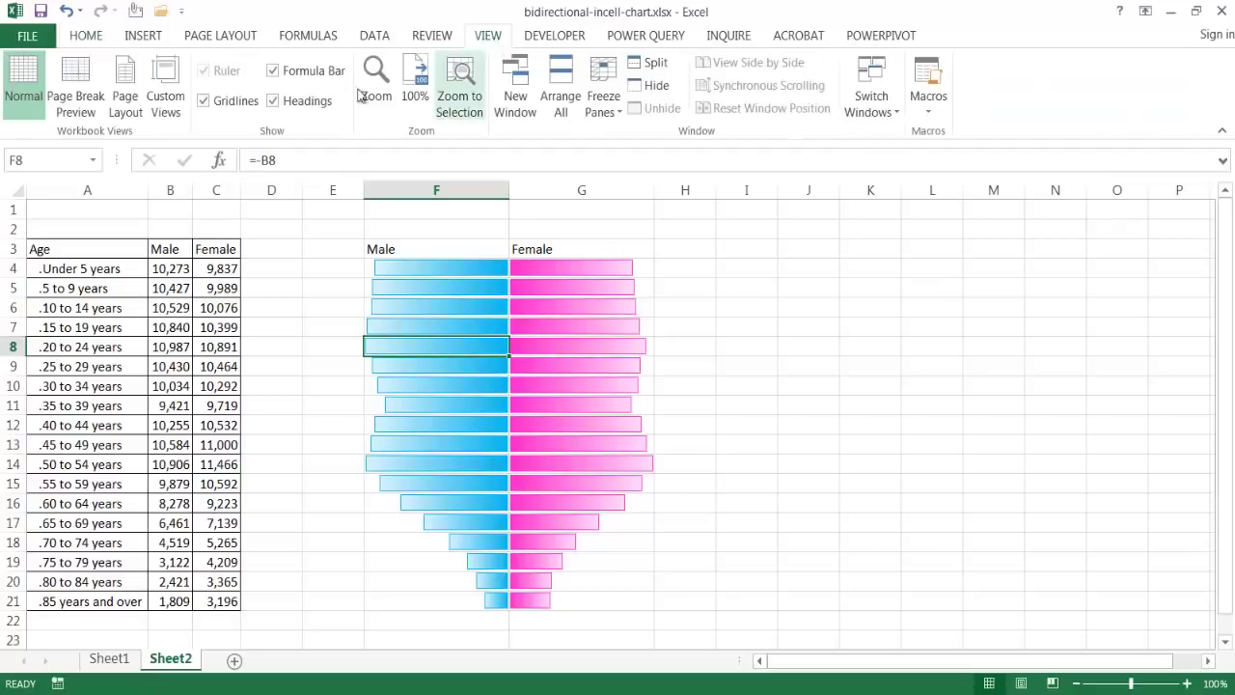
left_click(203, 100)
left_click(890, 508)
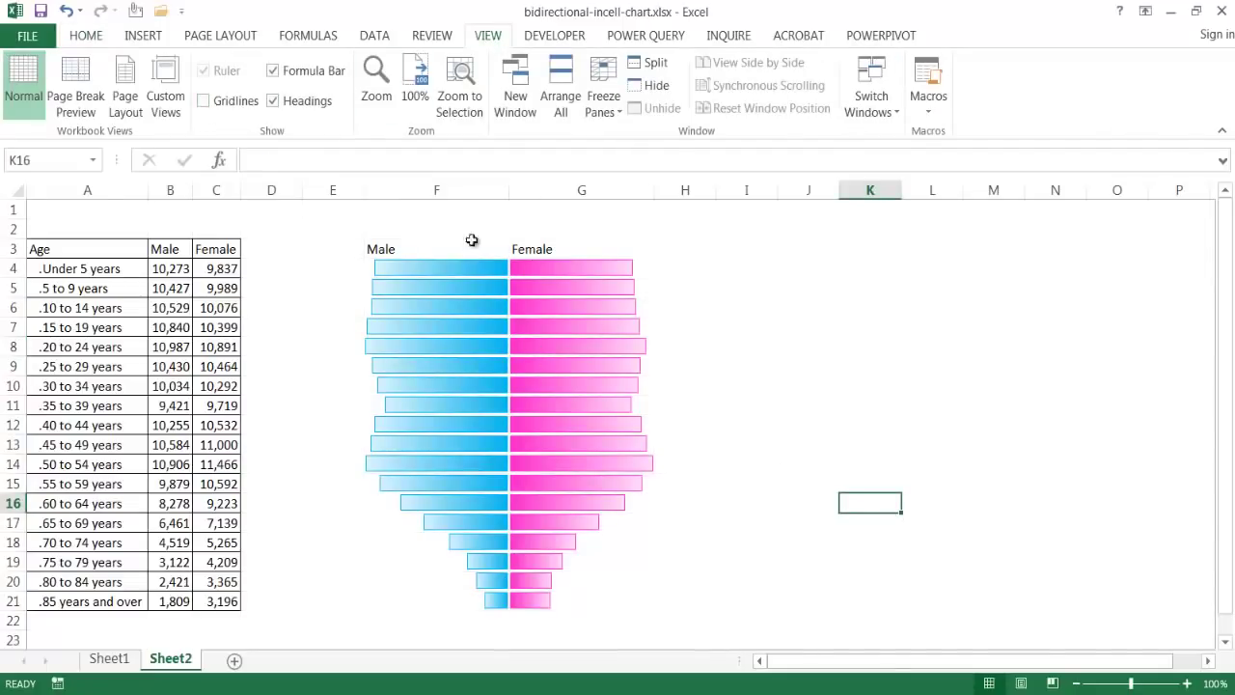